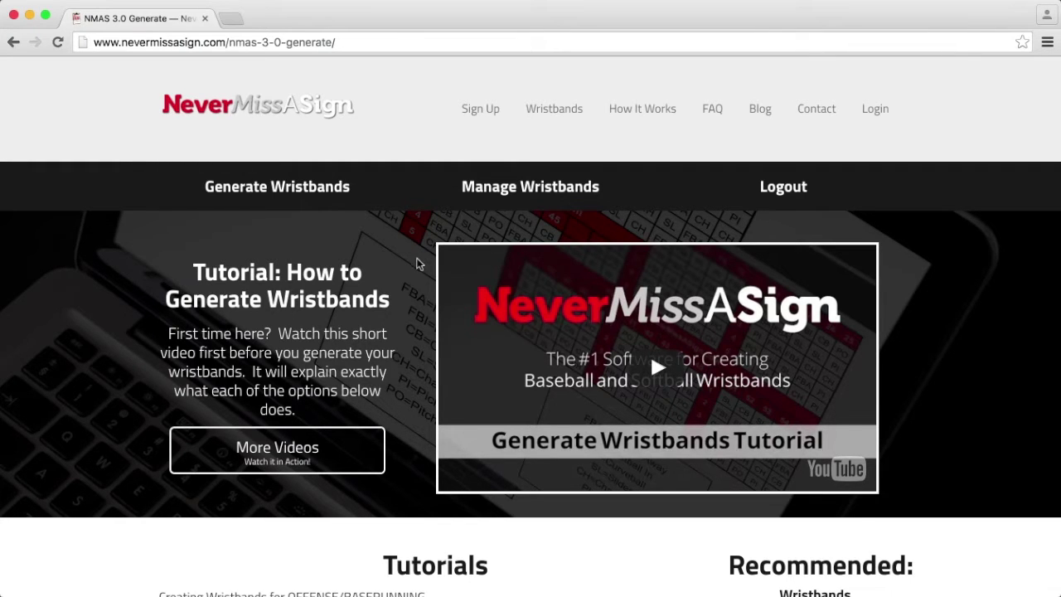
# Step: Name the new wristband set "NMAS 3.0 Test 2" in the Generate Wristbands form
pyautogui.scroll(-3, 418, 269)
pyautogui.scroll(-1, 418, 273)
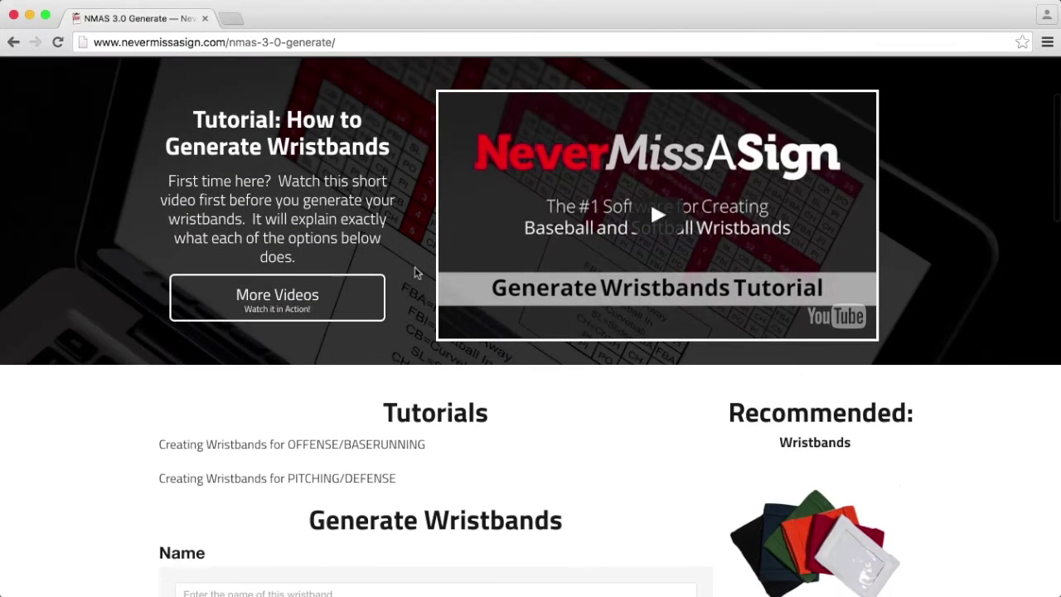
pyautogui.scroll(-2, 418, 274)
pyautogui.scroll(-2, 417, 274)
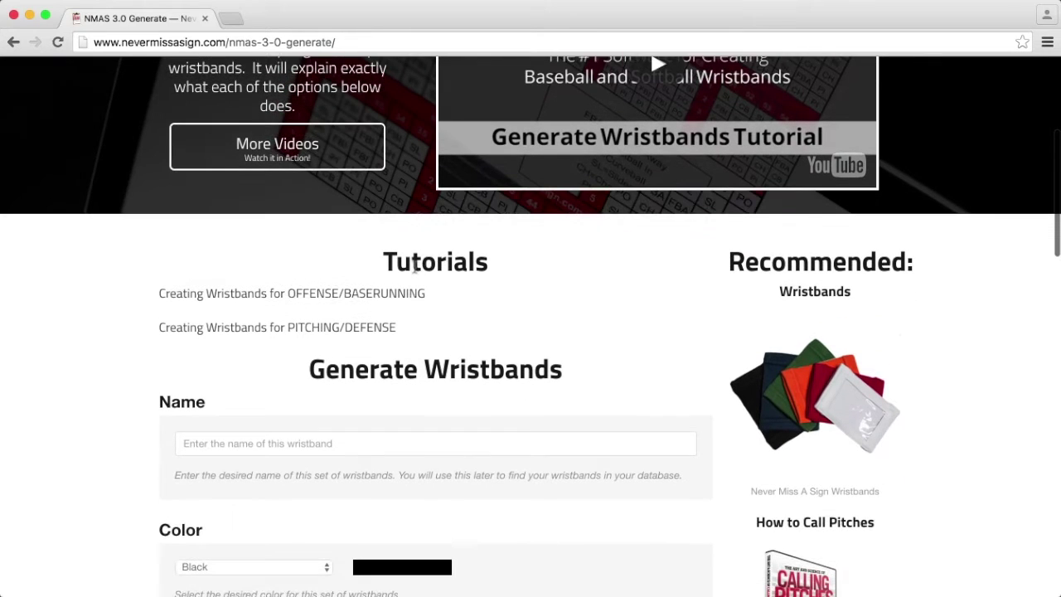
pyautogui.scroll(-2, 416, 269)
pyautogui.scroll(-1, 415, 267)
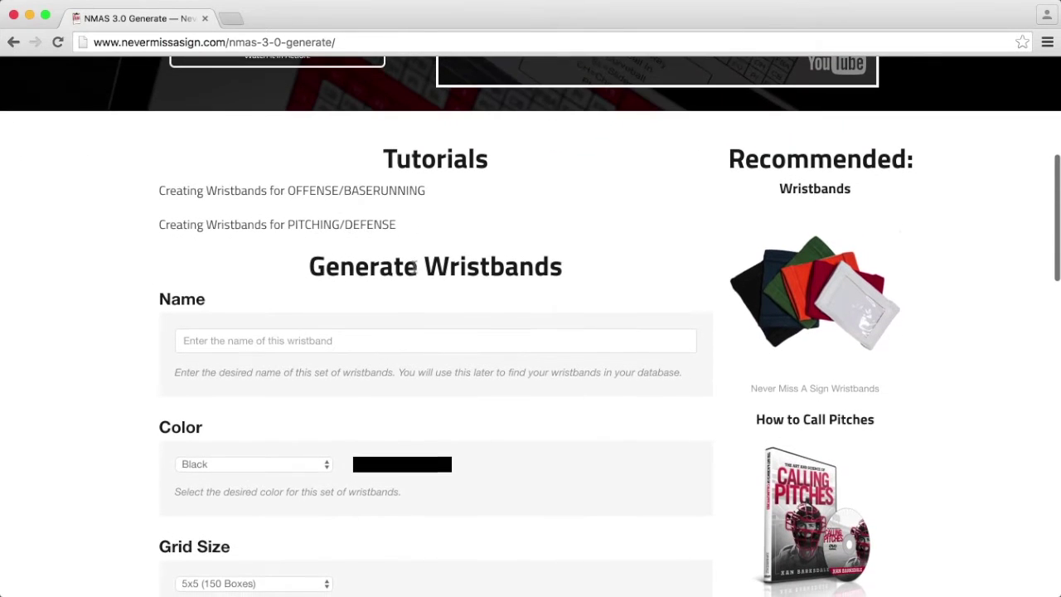
pyautogui.click(217, 346)
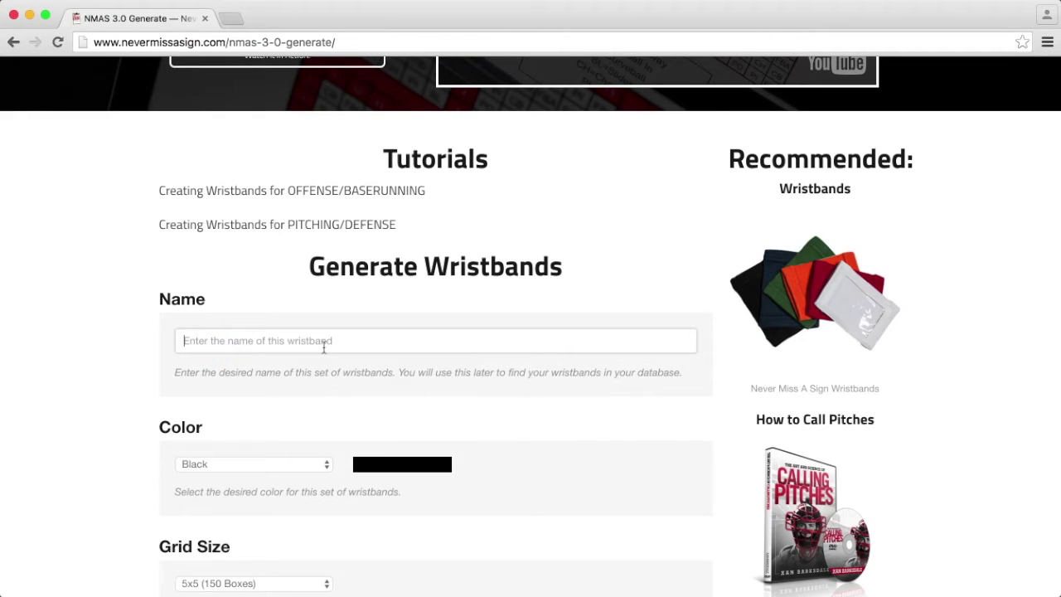
pyautogui.write('N')
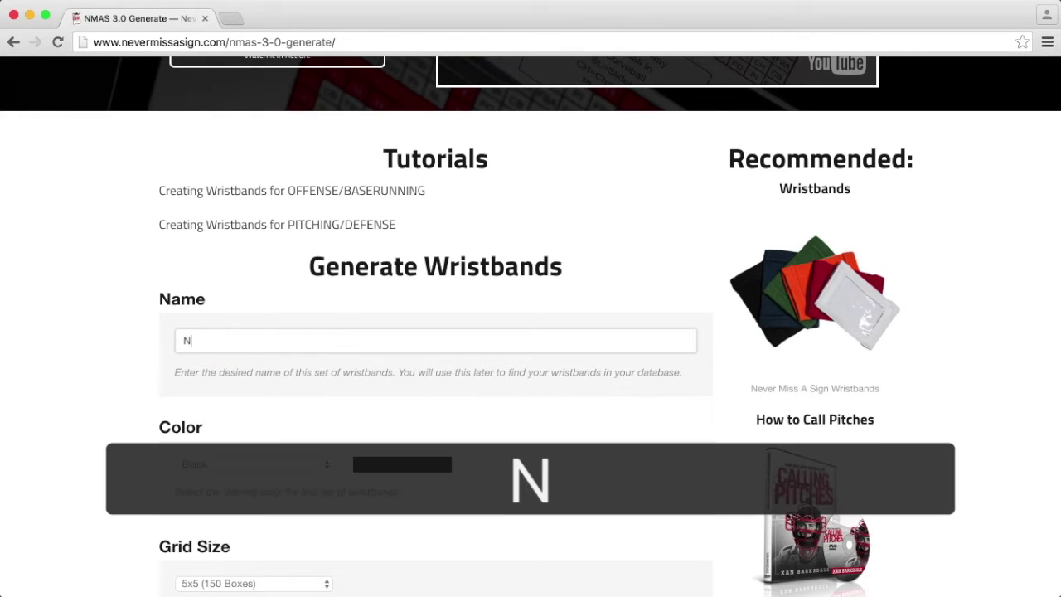
pyautogui.write('MAS 3.')
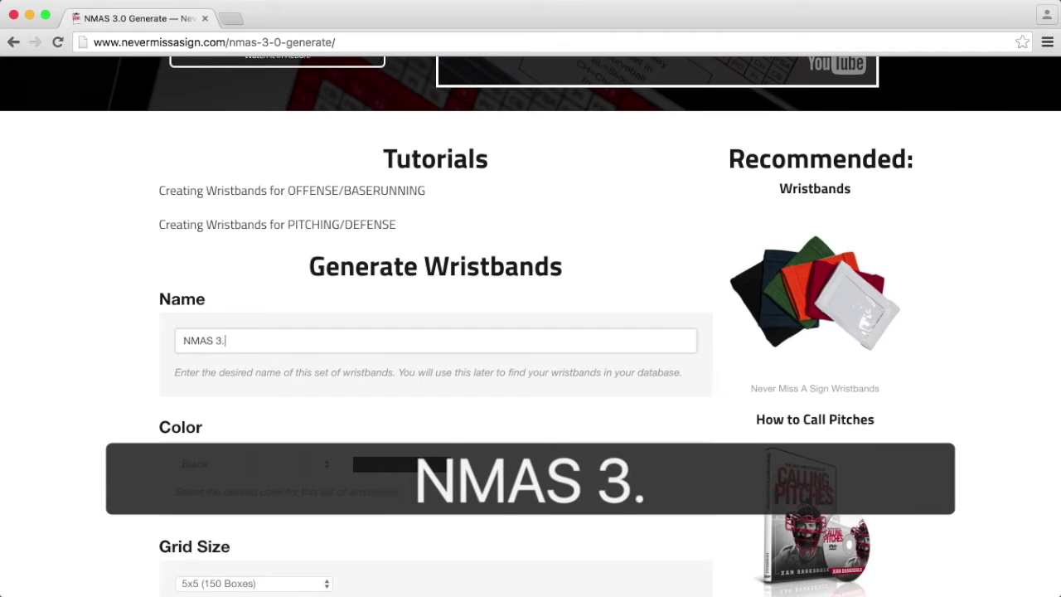
pyautogui.write('0 Test 2')
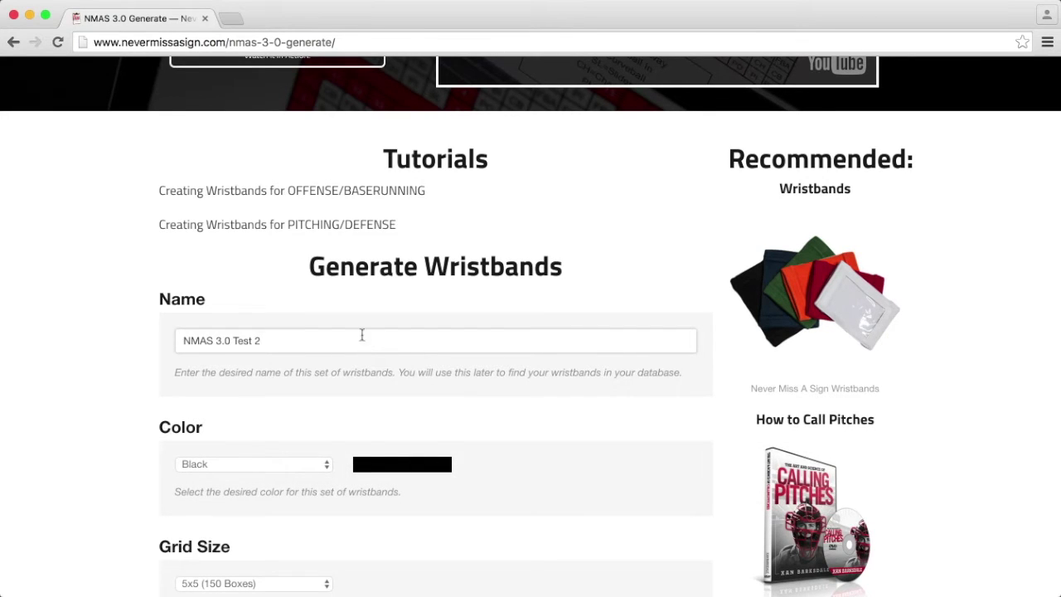
# Step: Try out Twitter Blue, Gold, Silver, Lime Green and Auburn Orange as the wristband set's color
pyautogui.scroll(-2, 368, 328)
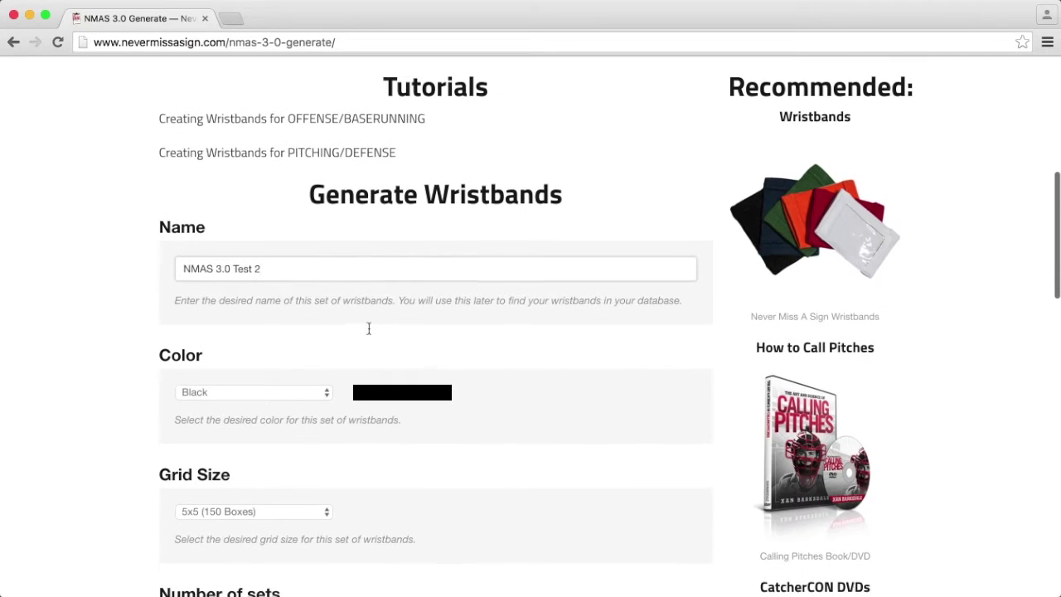
pyautogui.scroll(-3, 348, 256)
pyautogui.scroll(-3, 347, 257)
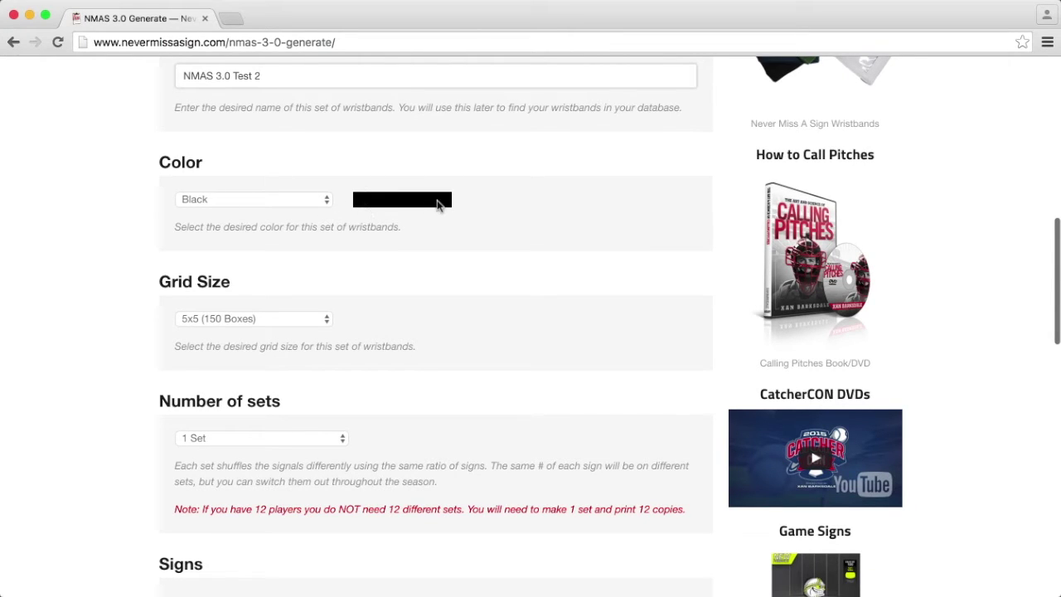
pyautogui.click(307, 203)
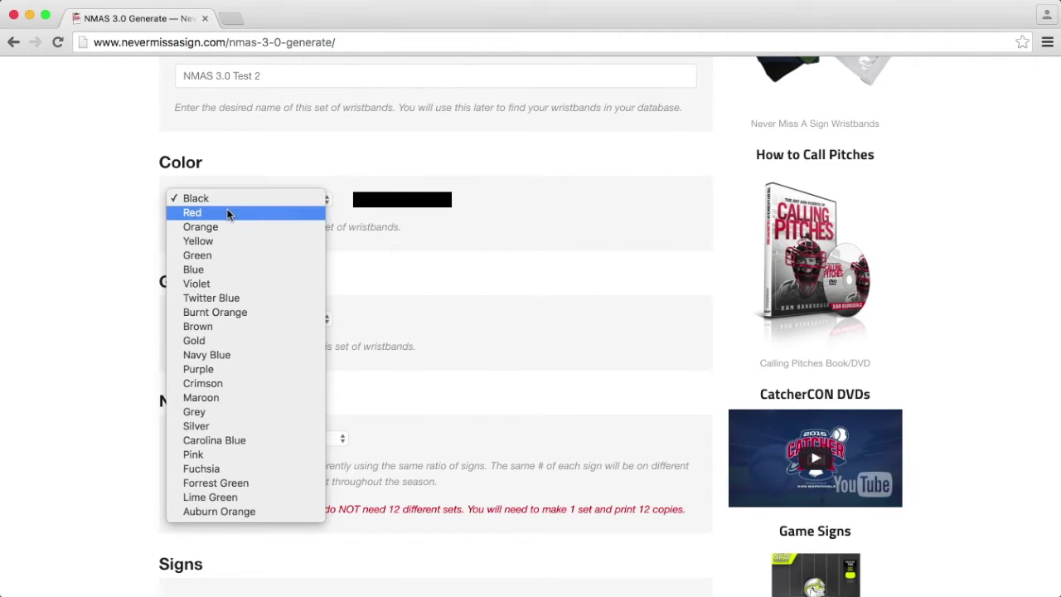
pyautogui.click(224, 297)
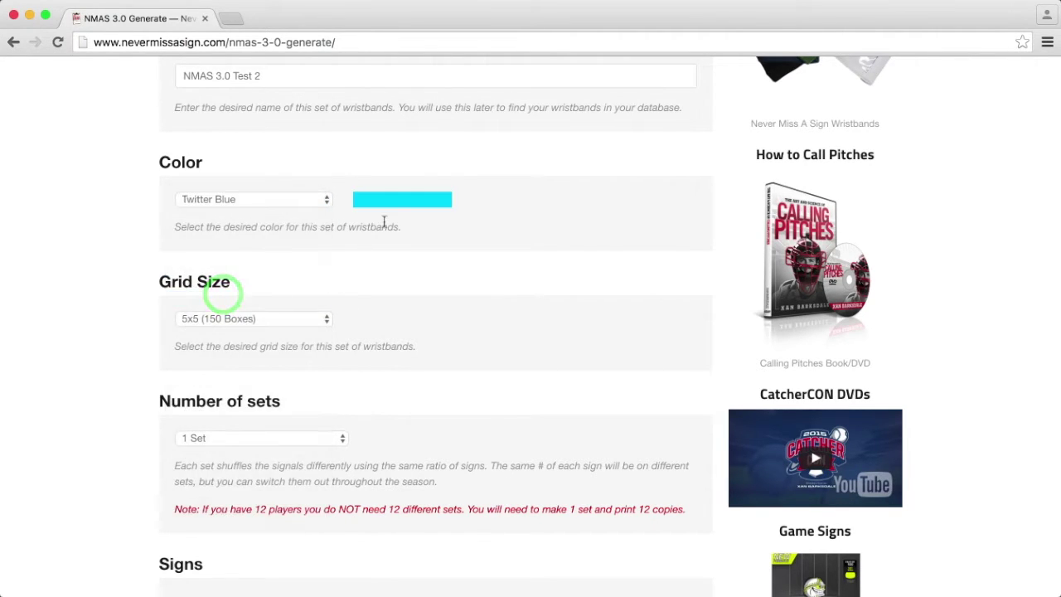
pyautogui.click(309, 199)
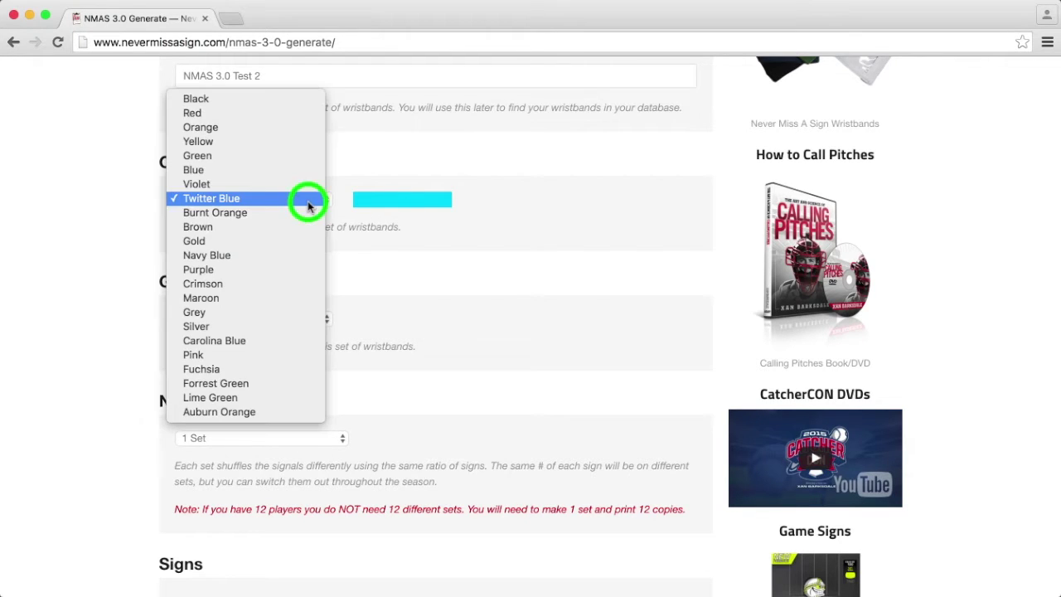
pyautogui.click(275, 241)
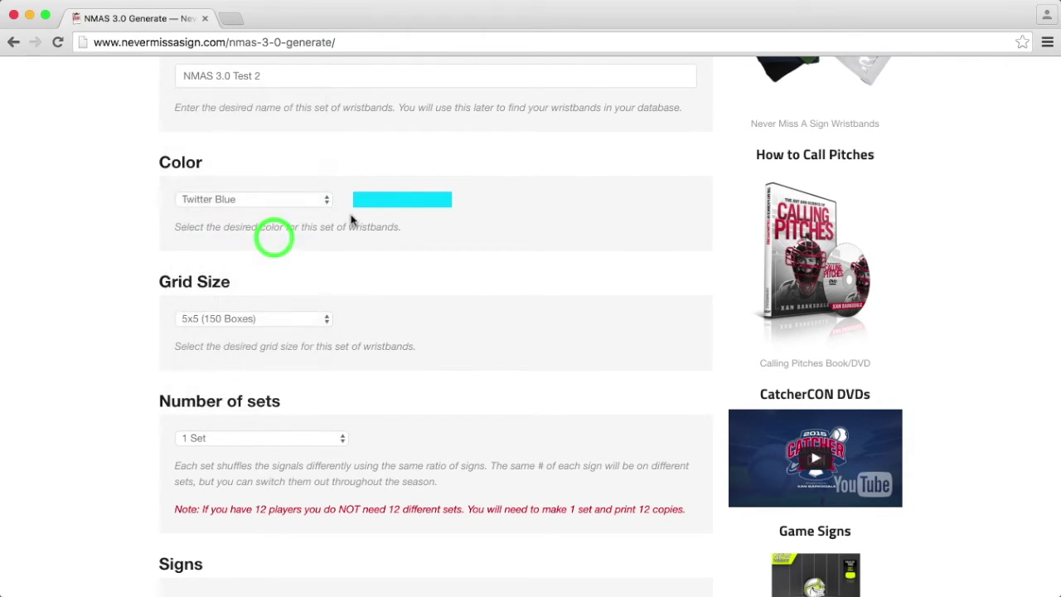
pyautogui.click(307, 203)
pyautogui.click(264, 287)
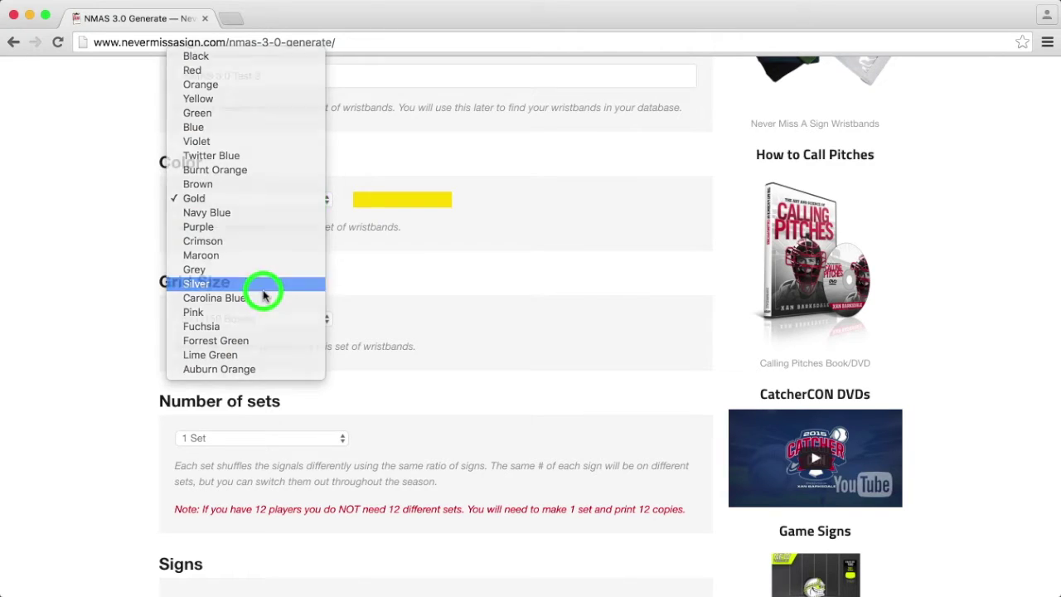
pyautogui.click(289, 200)
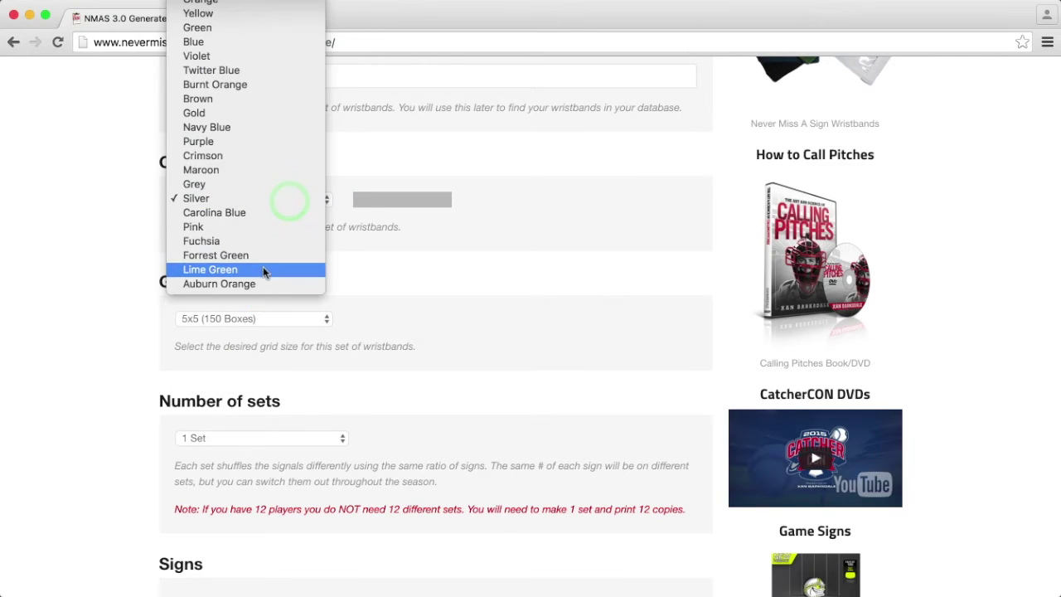
pyautogui.click(263, 270)
pyautogui.click(319, 199)
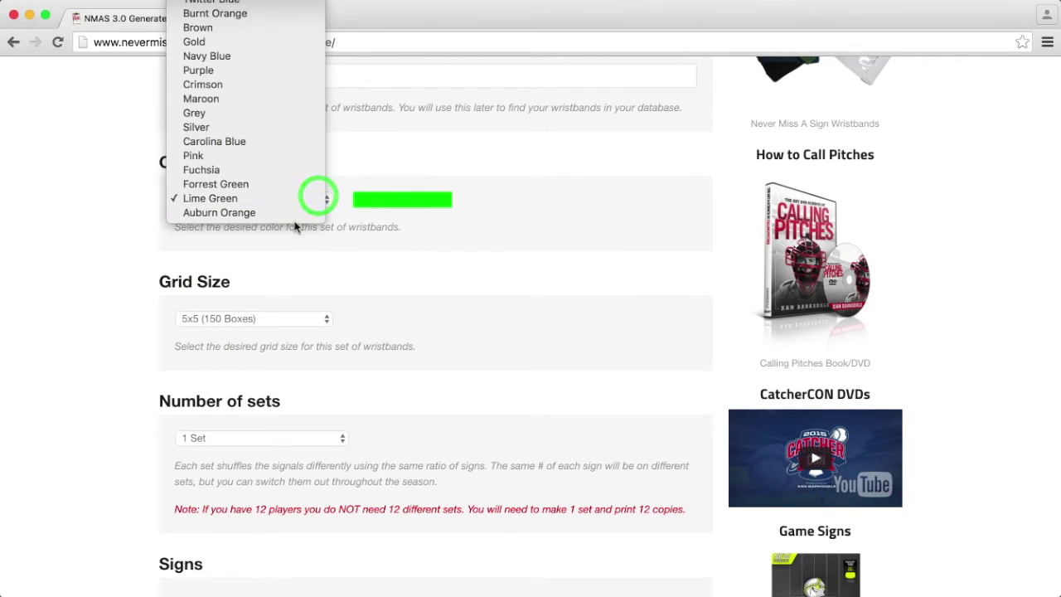
pyautogui.click(291, 213)
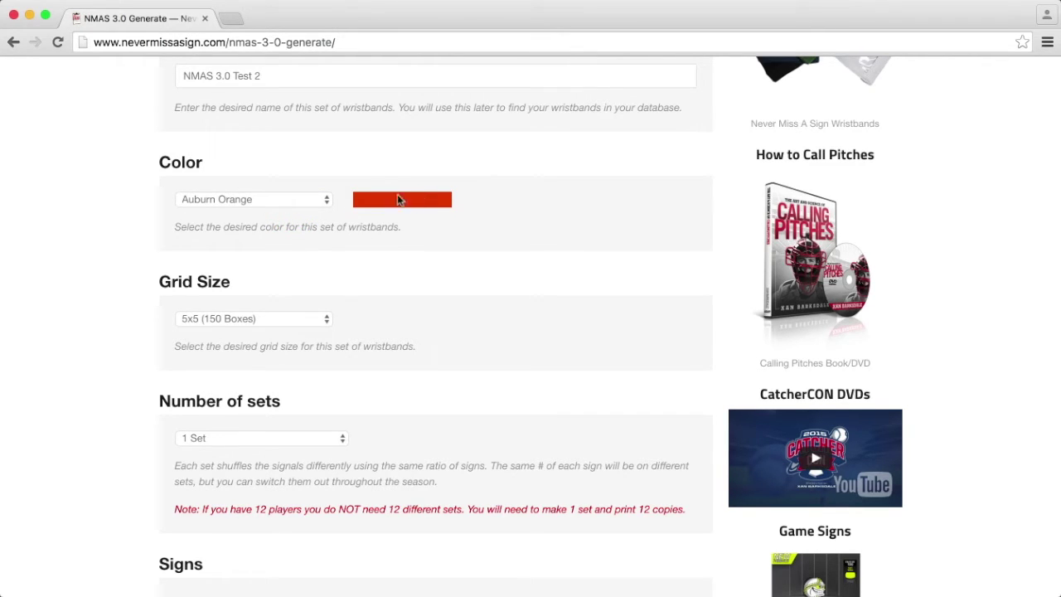
# Step: Set the wristband set's color to Carolina Blue
pyautogui.click(309, 201)
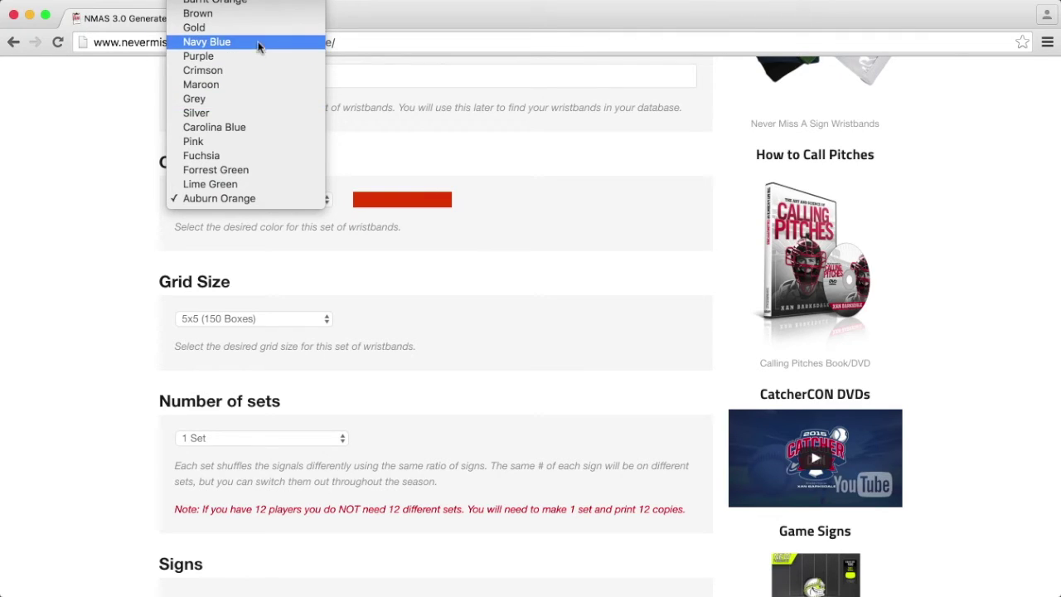
pyautogui.click(244, 127)
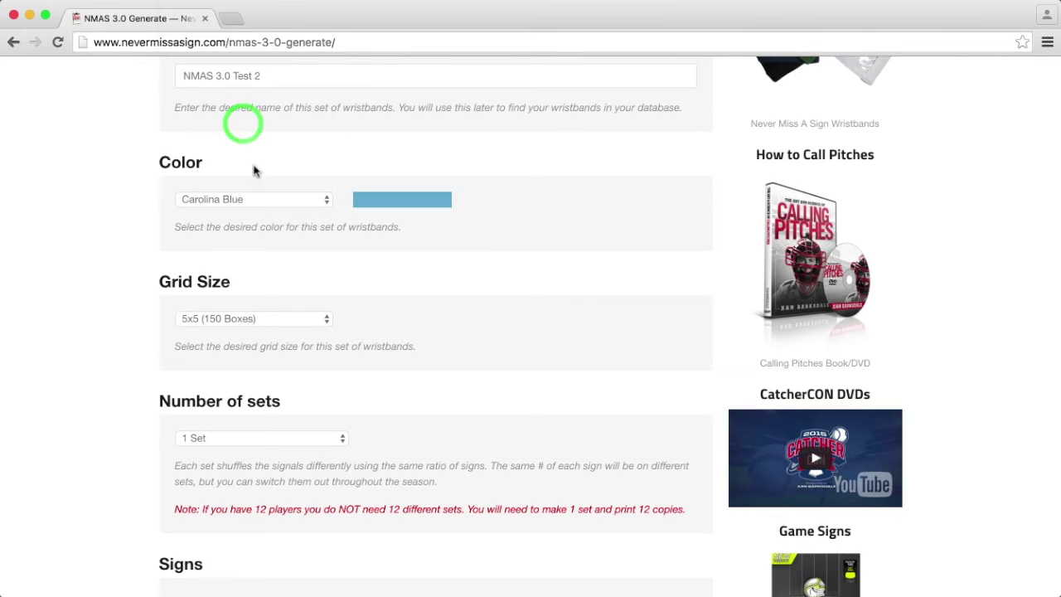
pyautogui.click(379, 284)
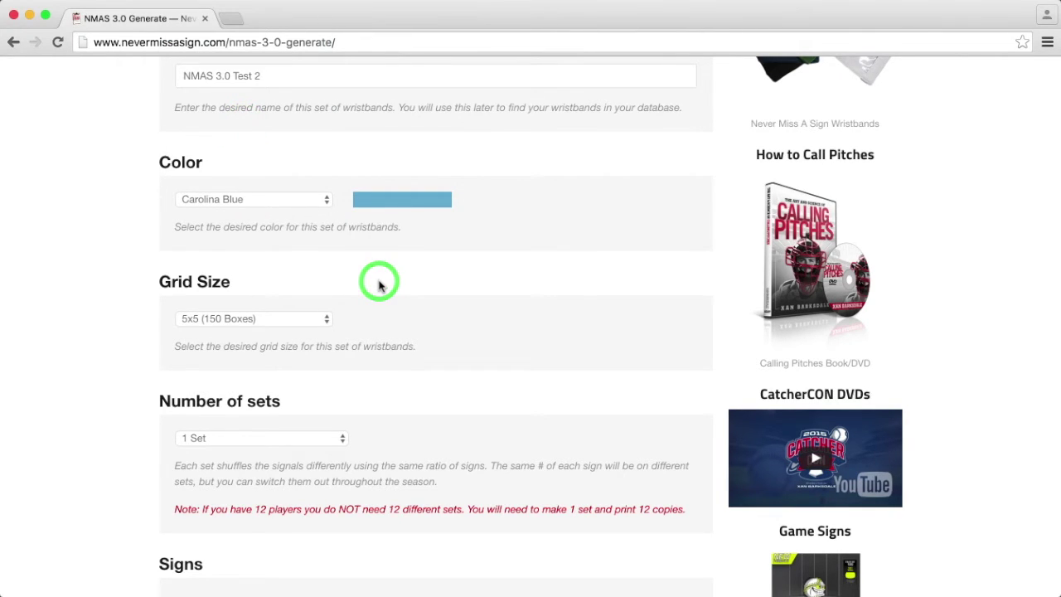
# Step: Set the wristband grid size to 6x6 (216 Boxes)
pyautogui.scroll(-3, 379, 281)
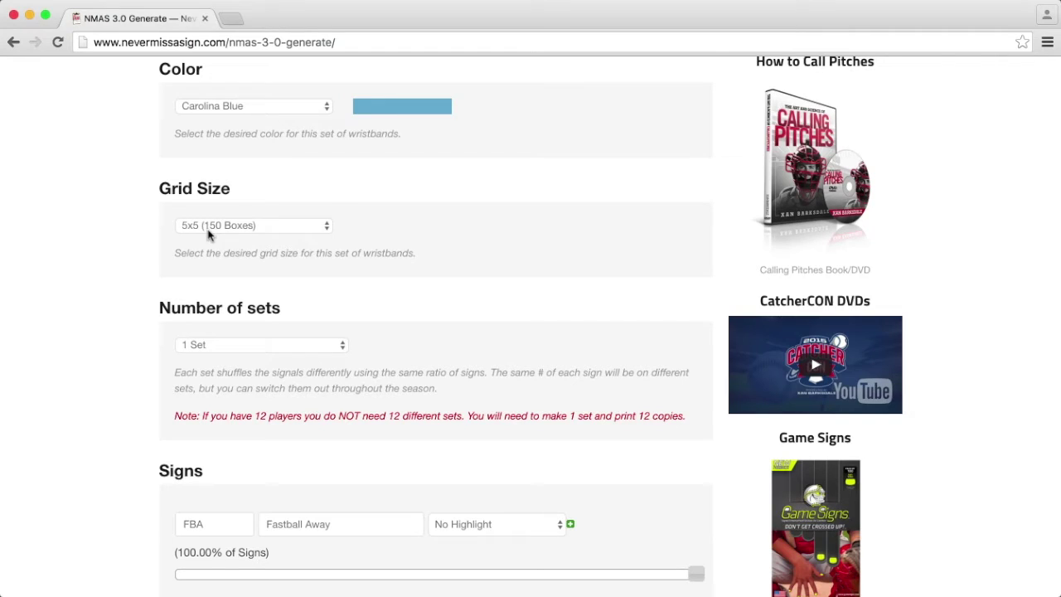
pyautogui.click(209, 234)
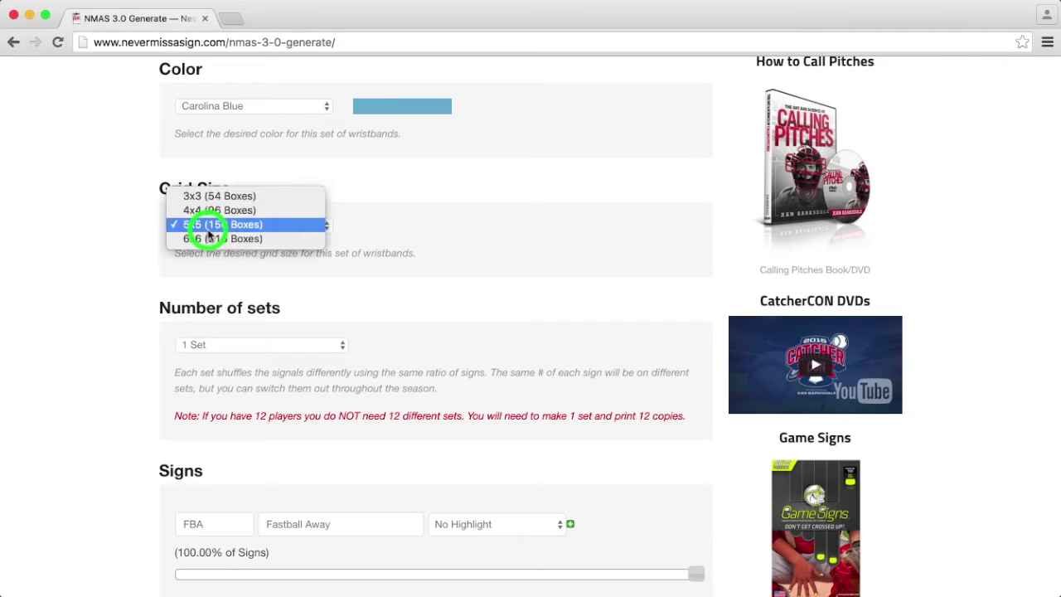
pyautogui.click(260, 238)
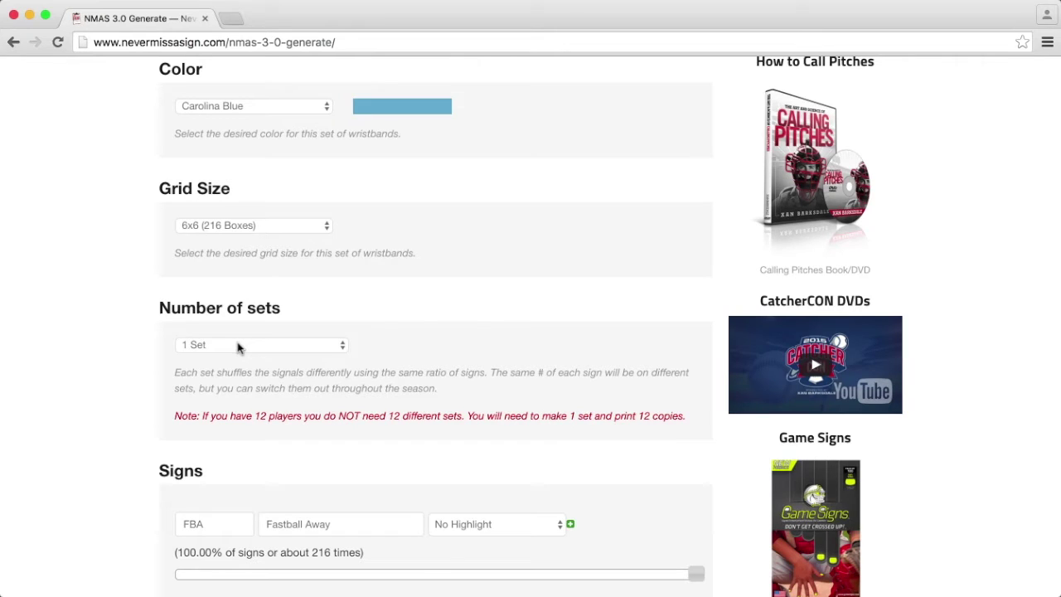
# Step: Try 3 Sets as the number of sets and return the choice to 1 Set
pyautogui.click(237, 347)
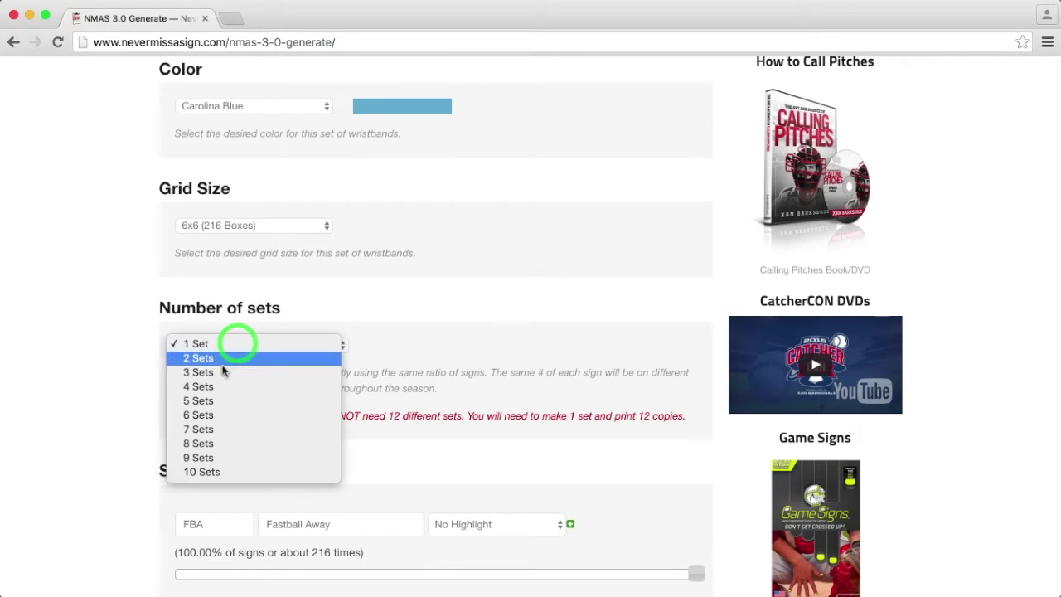
pyautogui.click(222, 373)
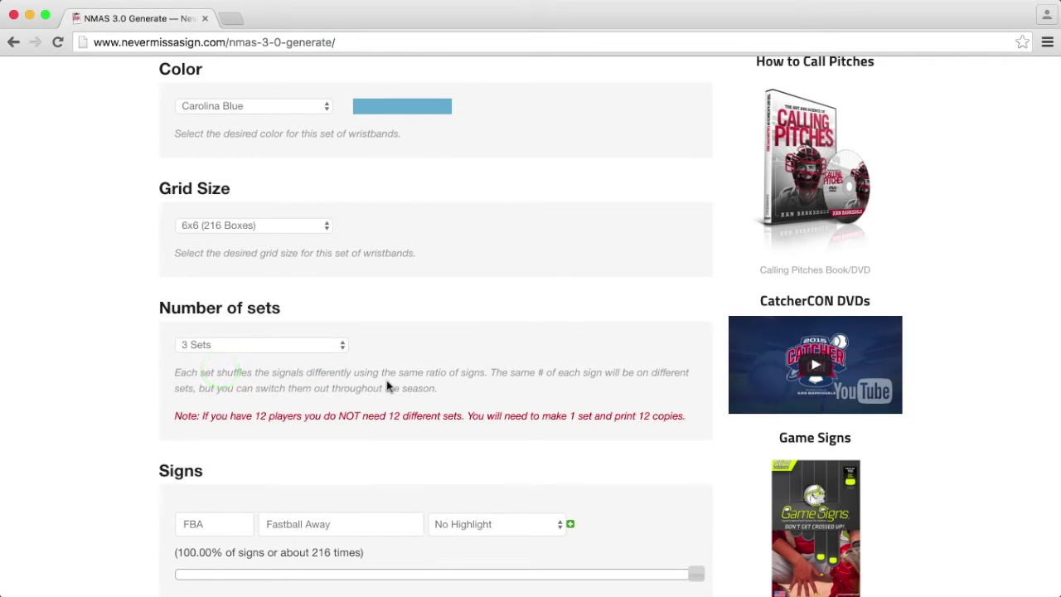
pyautogui.scroll(-1, 386, 383)
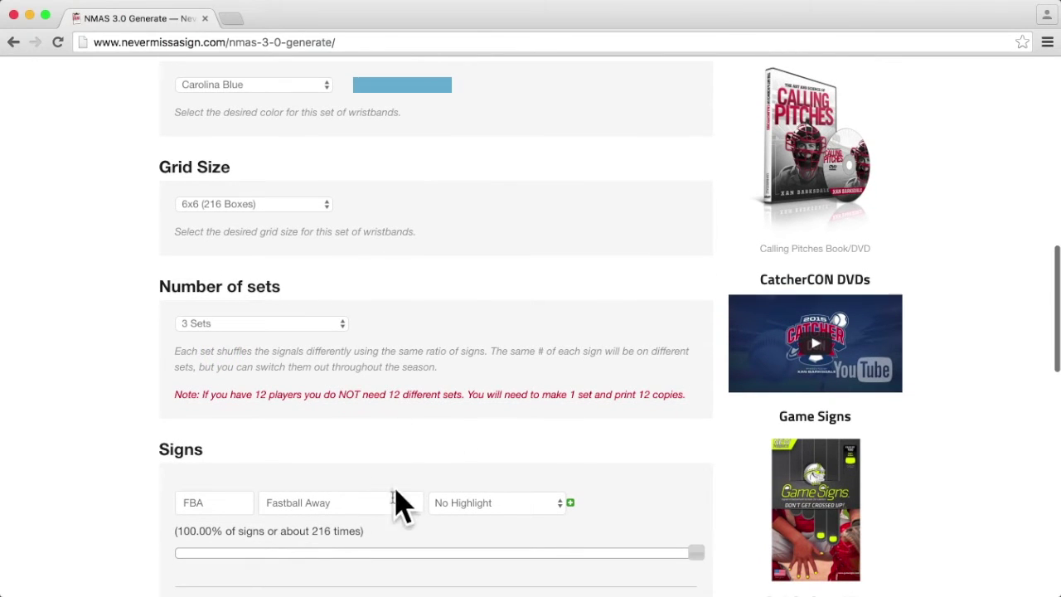
pyautogui.click(238, 331)
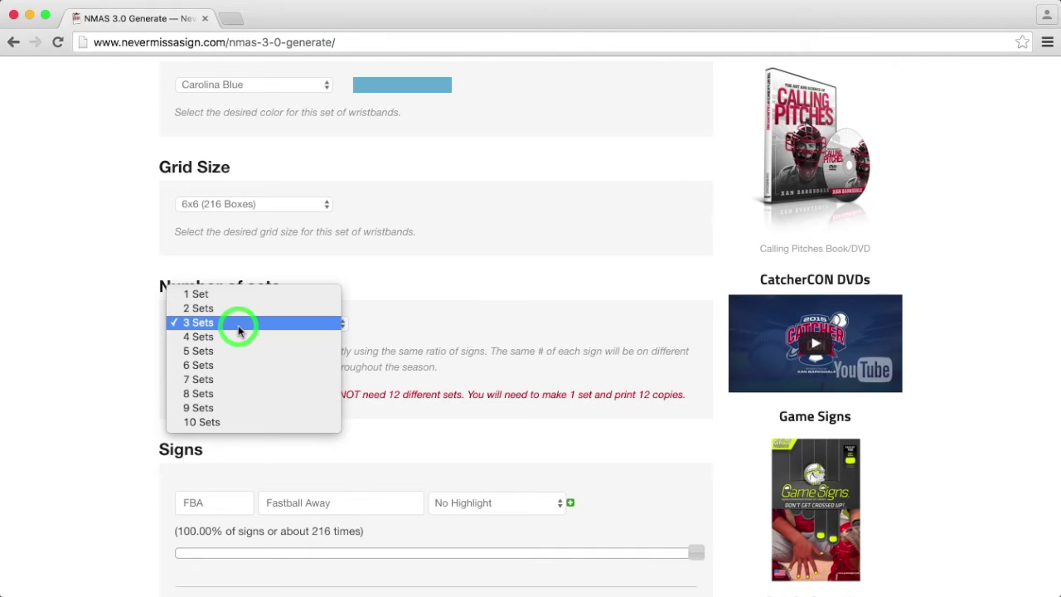
pyautogui.click(251, 296)
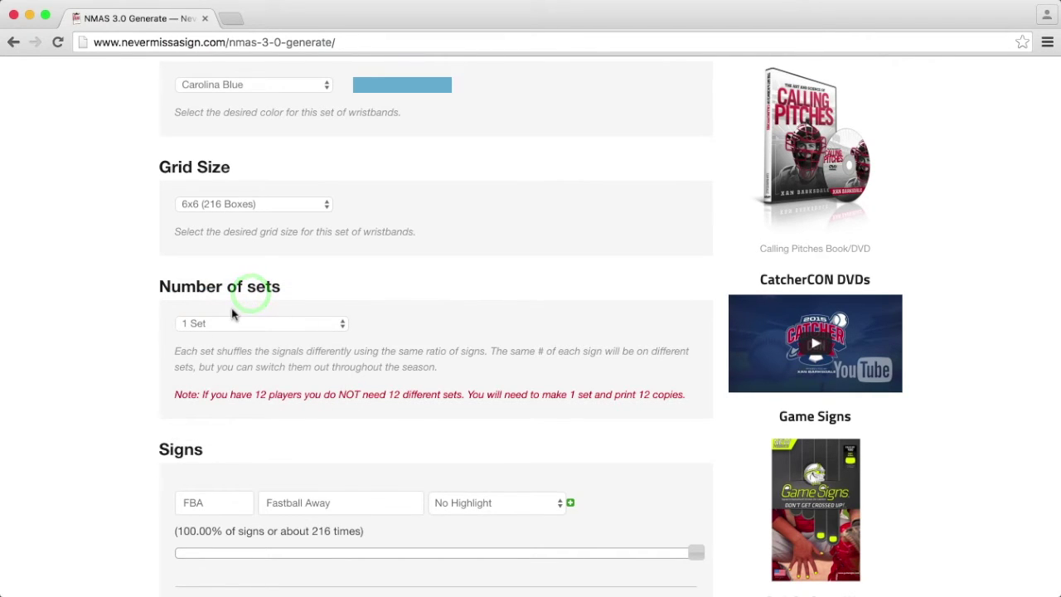
# Step: Examine the highlight color options for the Fastball Away sign without changing its highlight
pyautogui.scroll(-5, 406, 320)
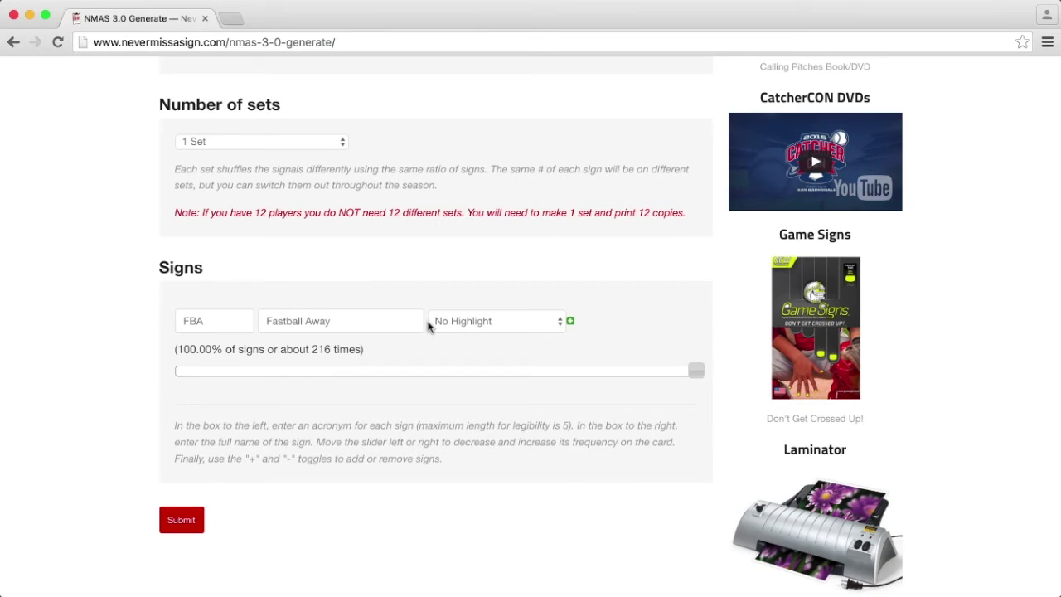
pyautogui.click(487, 328)
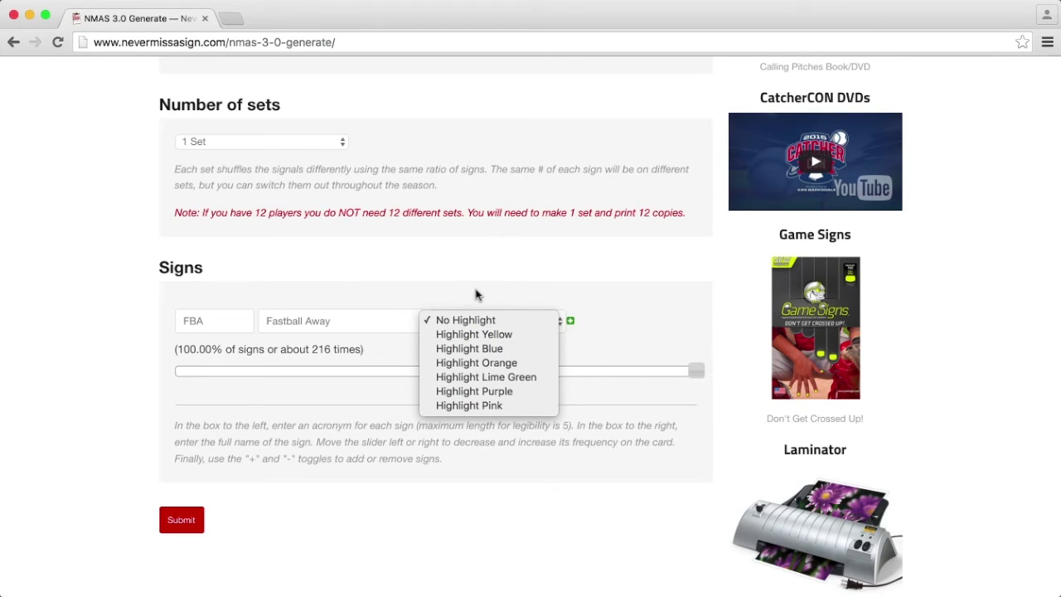
pyautogui.click(601, 301)
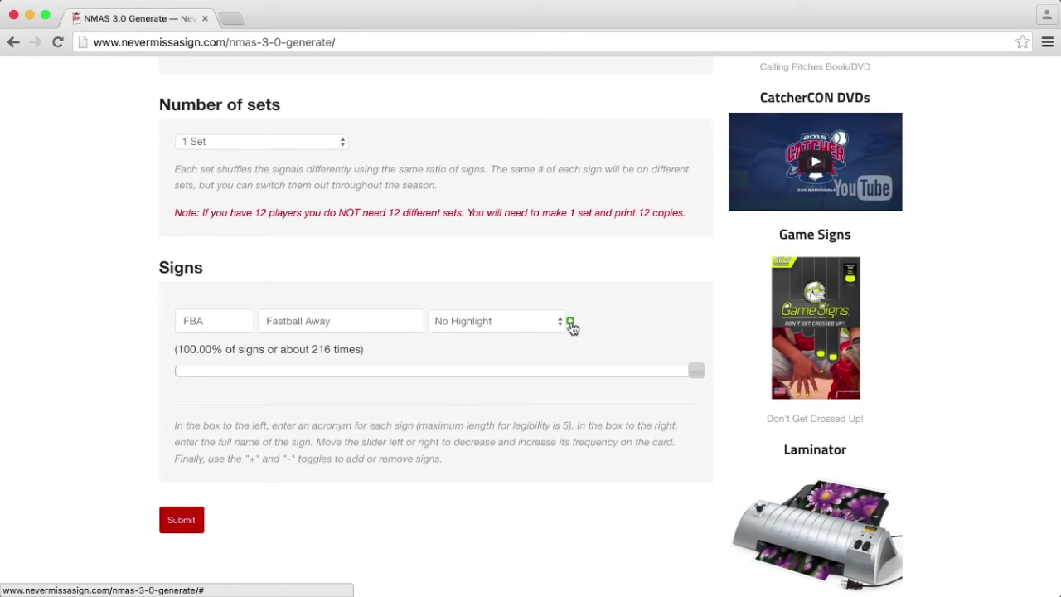
# Step: Add a second sign with the acronym FBI and the full name Fastball In
pyautogui.click(571, 321)
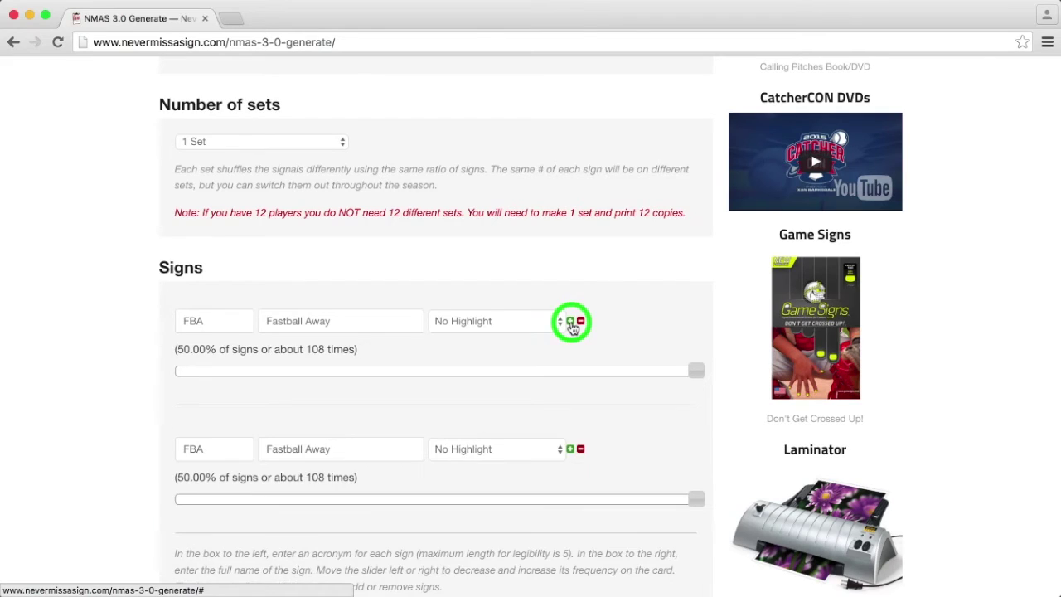
pyautogui.scroll(-1, 222, 448)
pyautogui.click(221, 430)
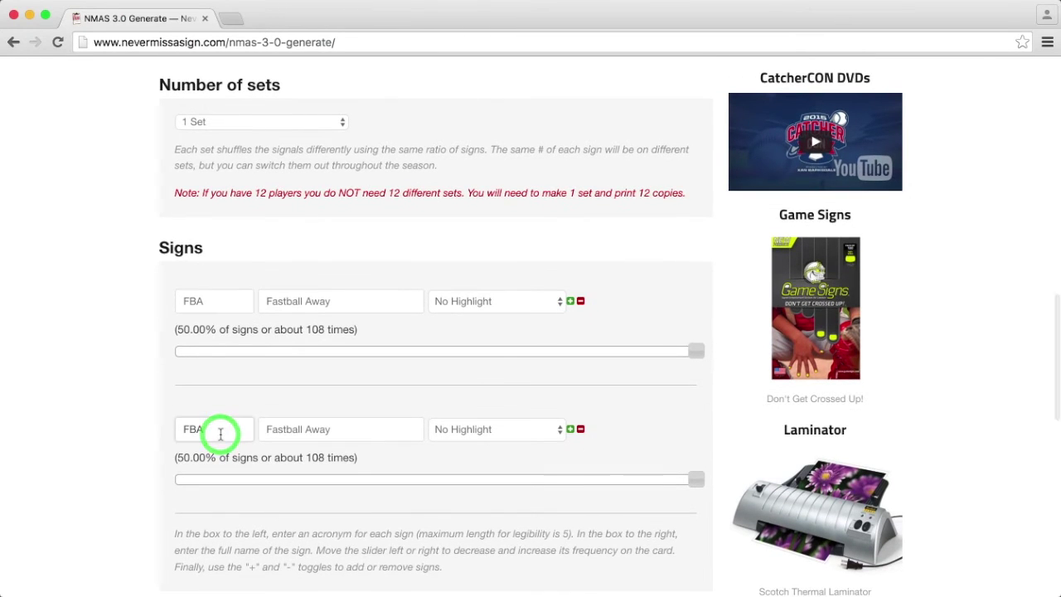
pyautogui.press('BackSpace')
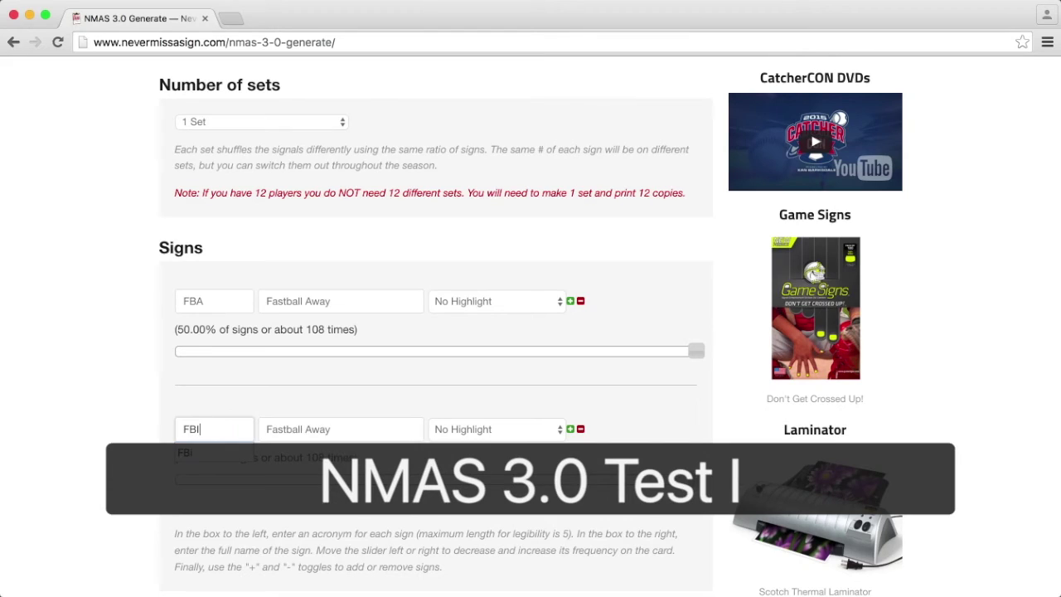
pyautogui.press('Tab')
pyautogui.write('Fastball')
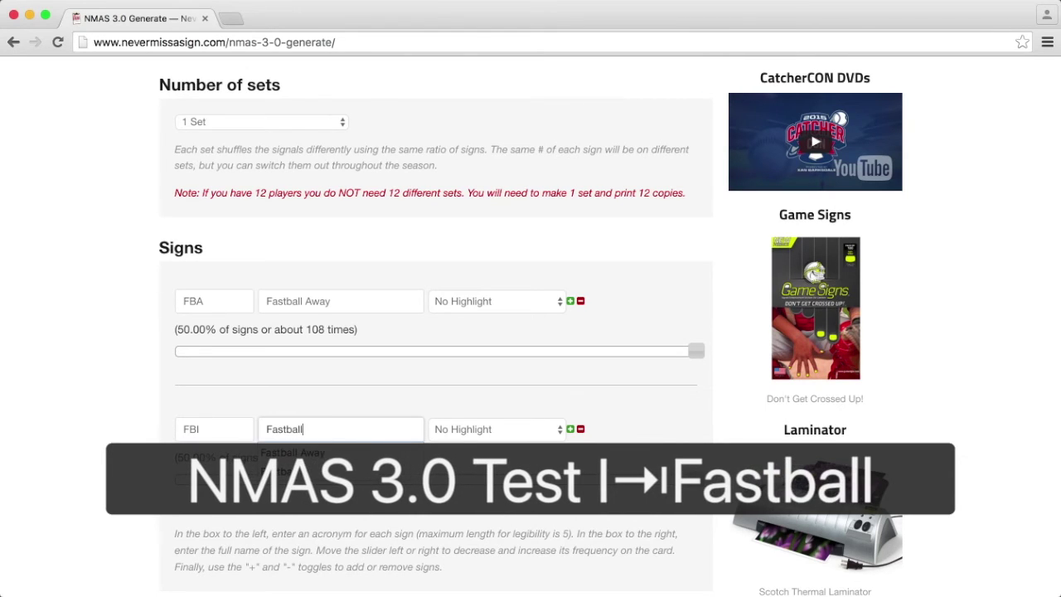
pyautogui.write(' In')
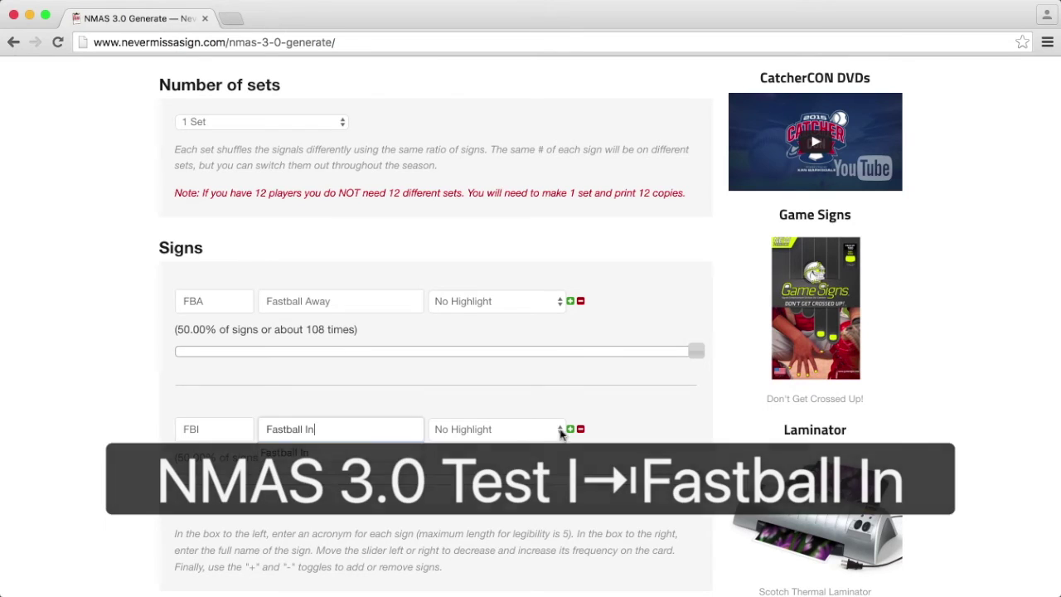
# Step: Try lowering the Fastball In sign's frequency to about 24% of signs, and return it to the maximum
pyautogui.scroll(-2, 543, 410)
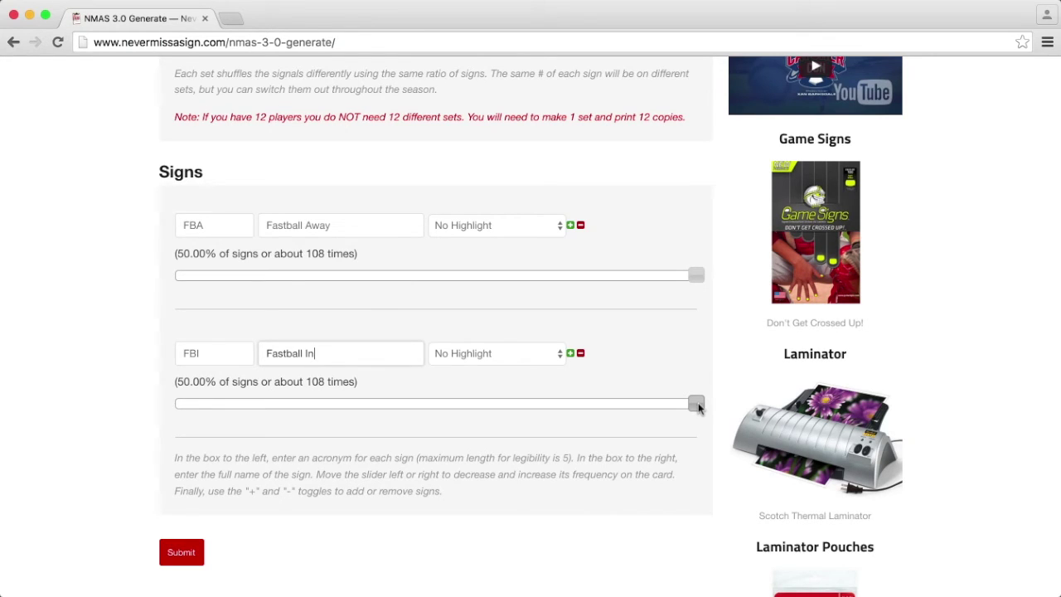
pyautogui.moveTo(696, 404); pyautogui.dragTo(298, 408)
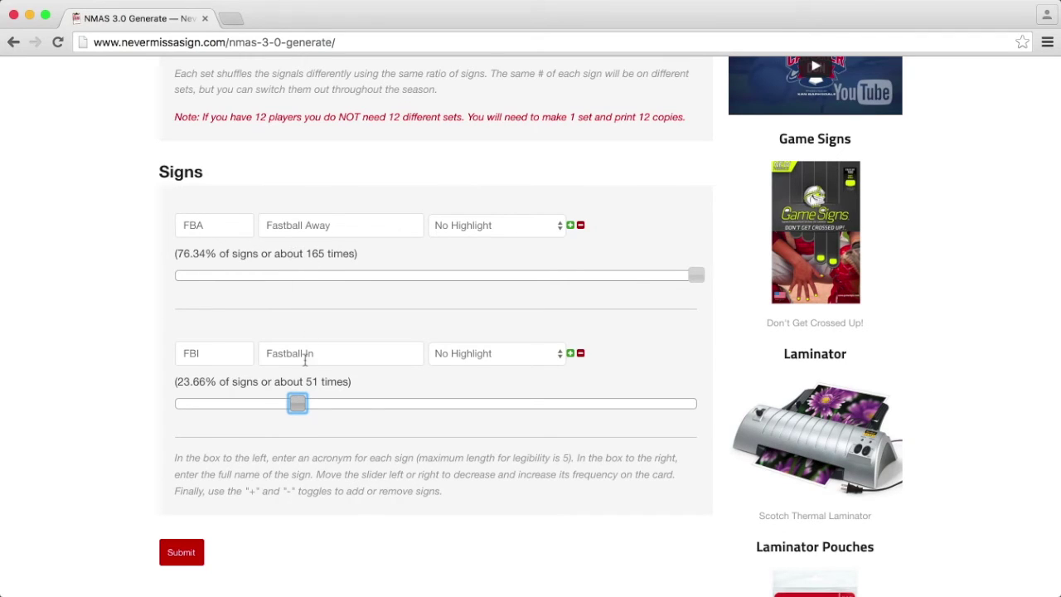
pyautogui.moveTo(297, 405); pyautogui.dragTo(787, 398)
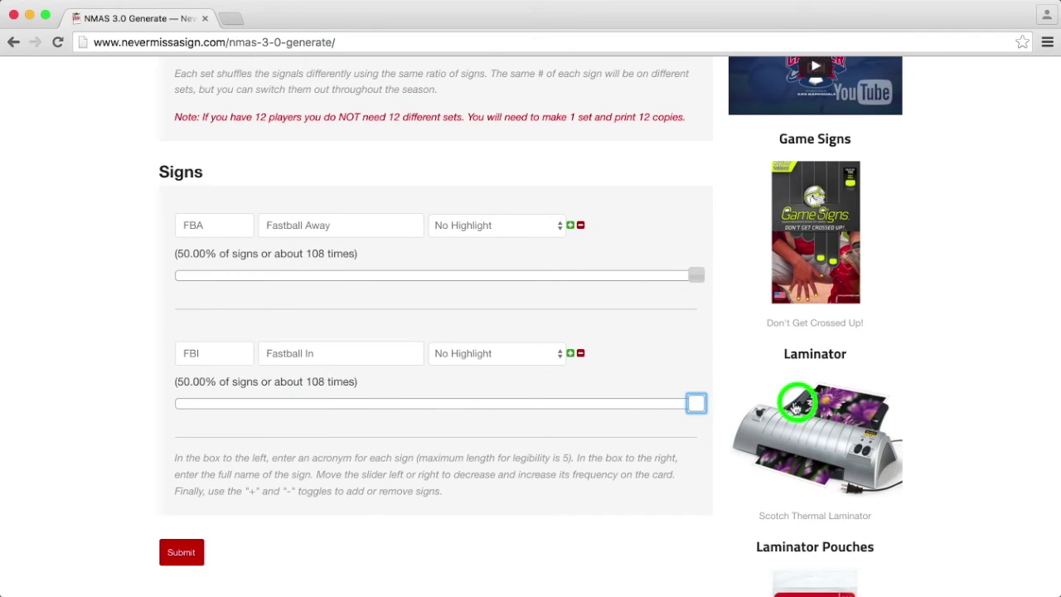
pyautogui.click(633, 381)
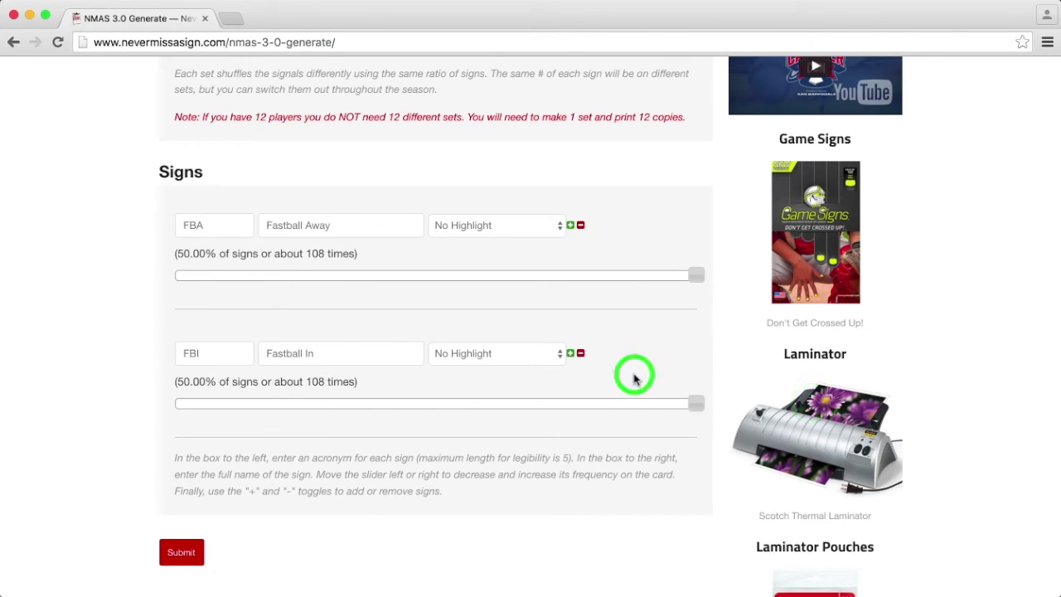
# Step: Add a third sign below Fastball In with the acronym CB and the full name Curveball
pyautogui.click(570, 354)
pyautogui.scroll(-2, 552, 372)
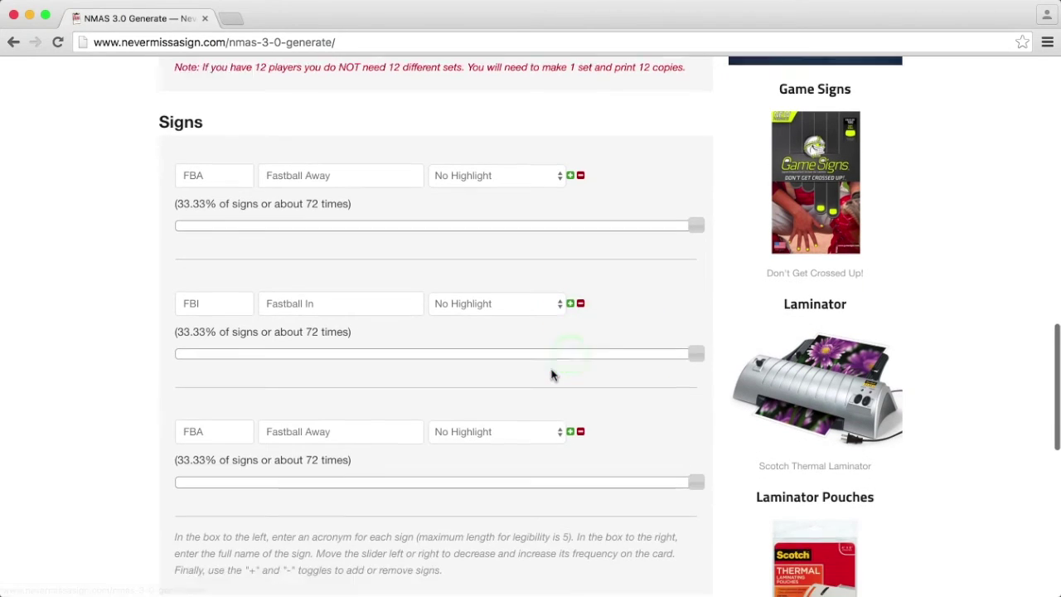
pyautogui.doubleClick(236, 412)
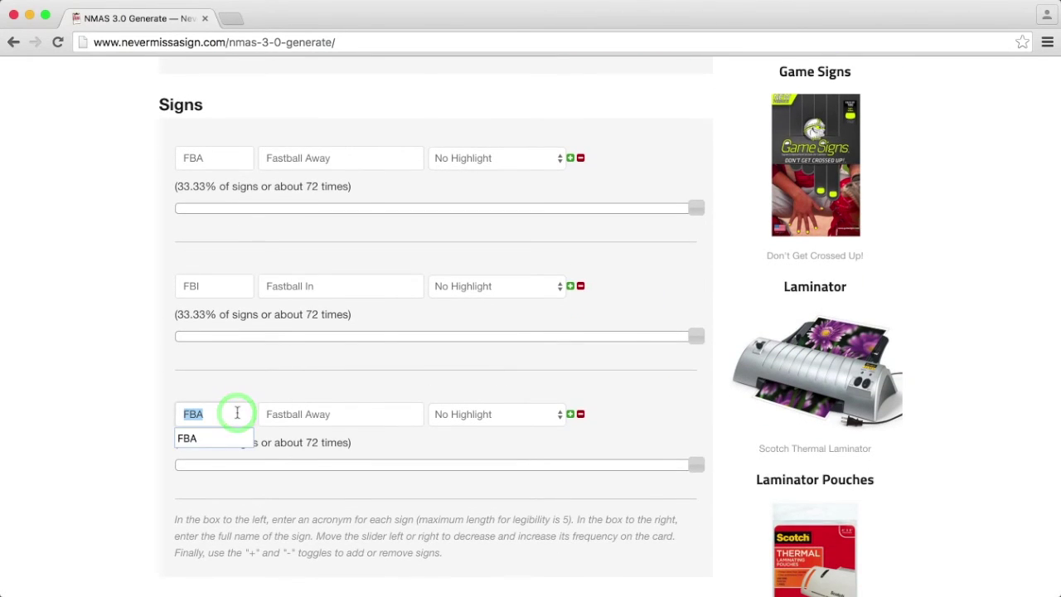
pyautogui.write('CB')
pyautogui.press('Tab')
pyautogui.write('C')
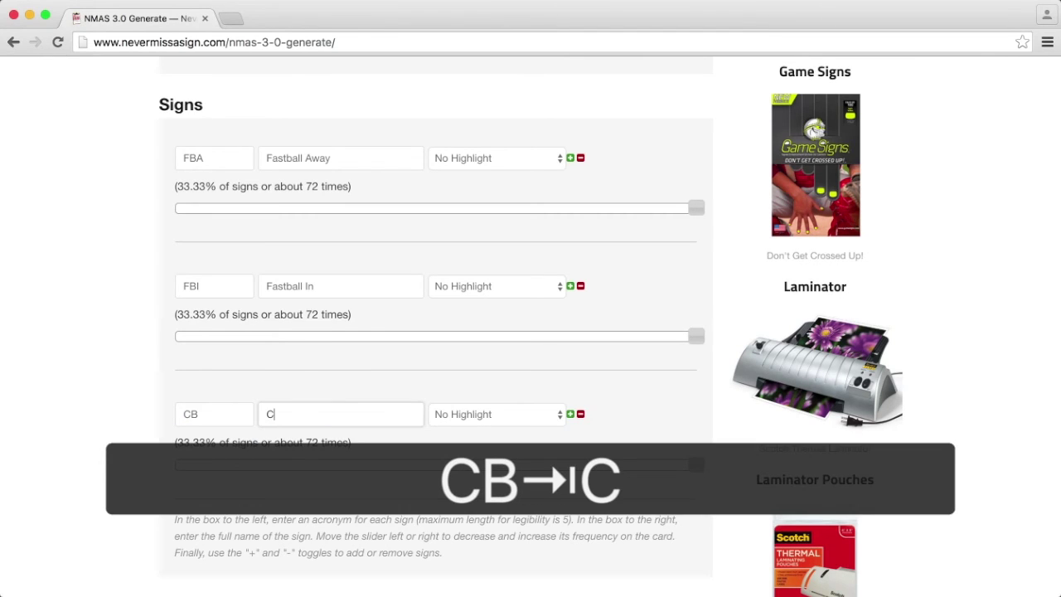
pyautogui.write('urveball')
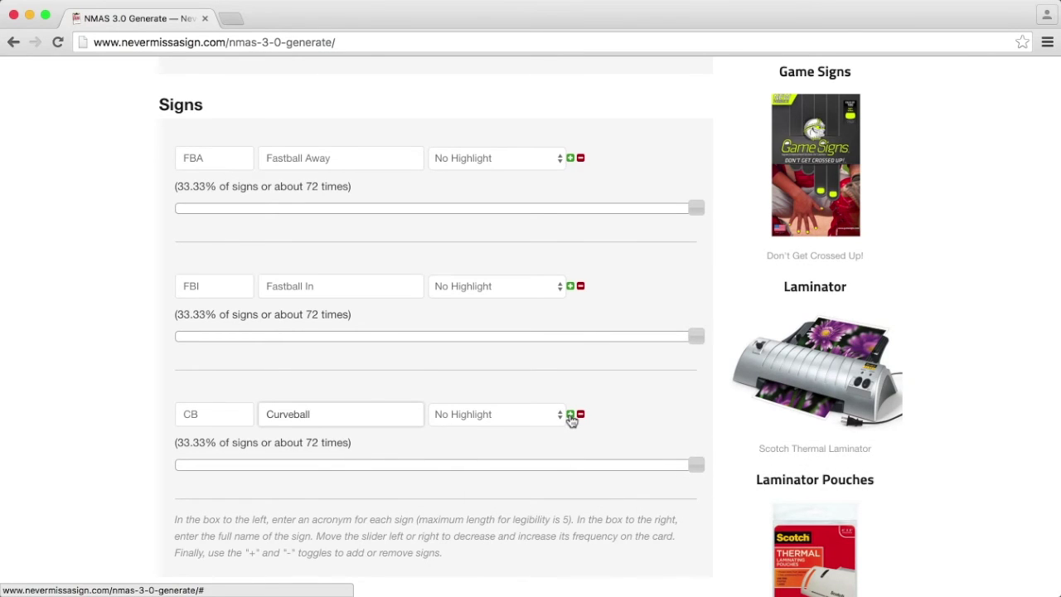
# Step: Try adding an extra sign below Curveball and remove it again
pyautogui.click(571, 414)
pyautogui.scroll(-2, 497, 439)
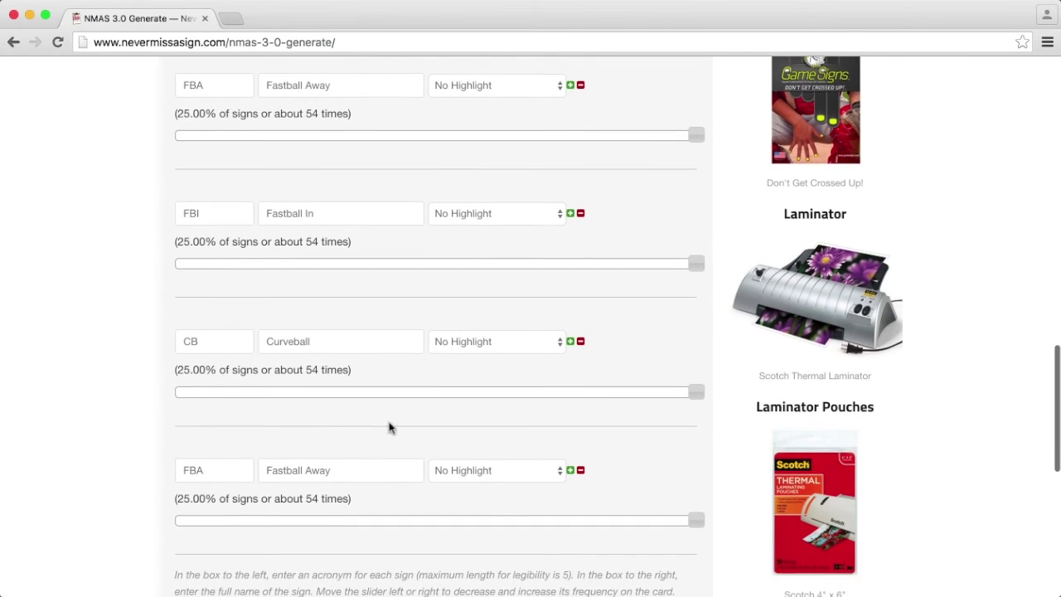
pyautogui.click(581, 473)
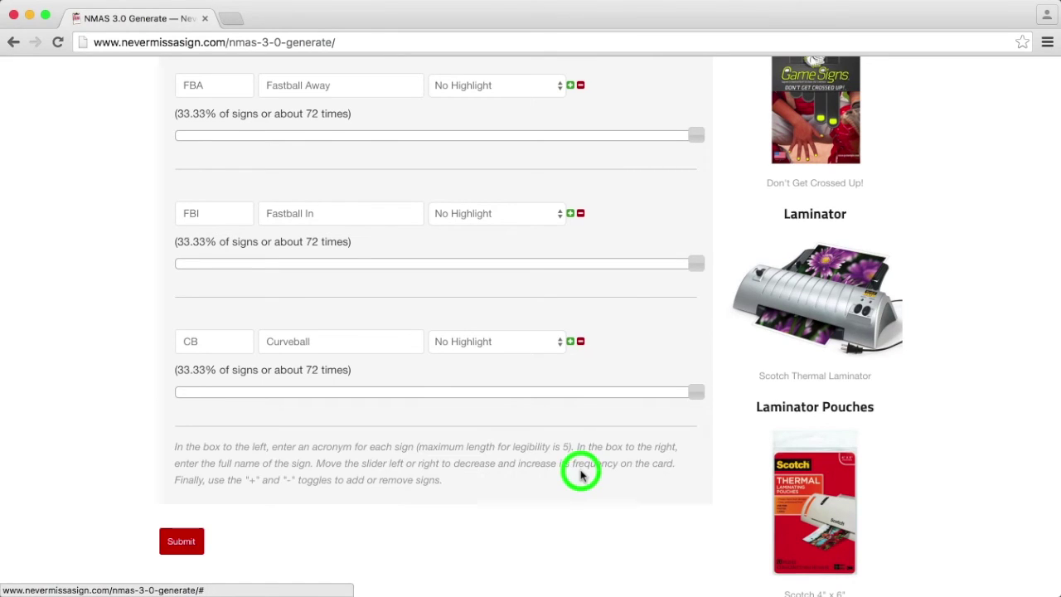
# Step: Add a fourth sign below Curveball with the acronym CH and the full name Changeup
pyautogui.click(570, 341)
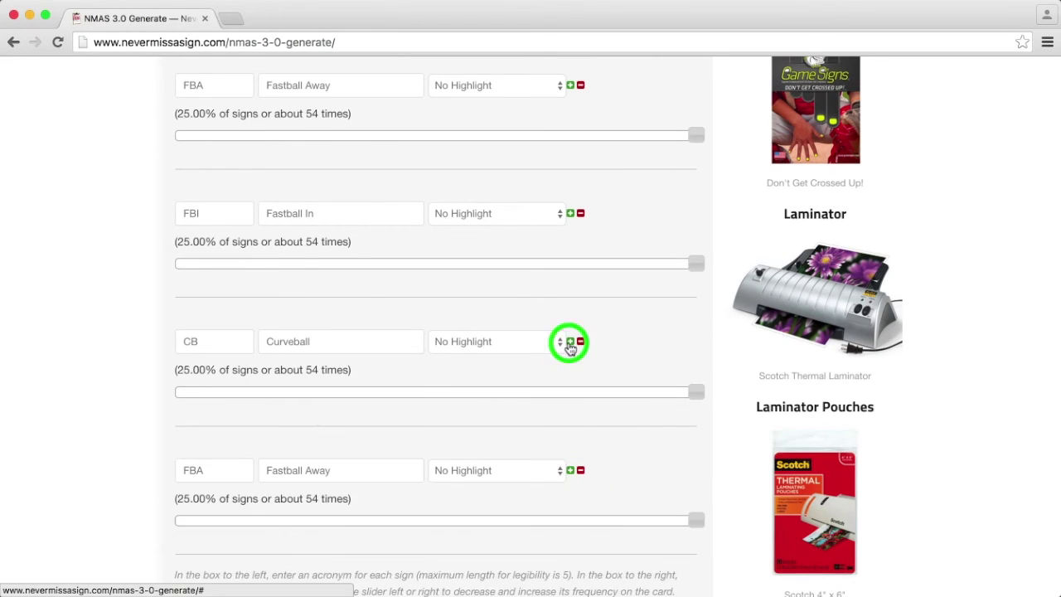
pyautogui.doubleClick(223, 471)
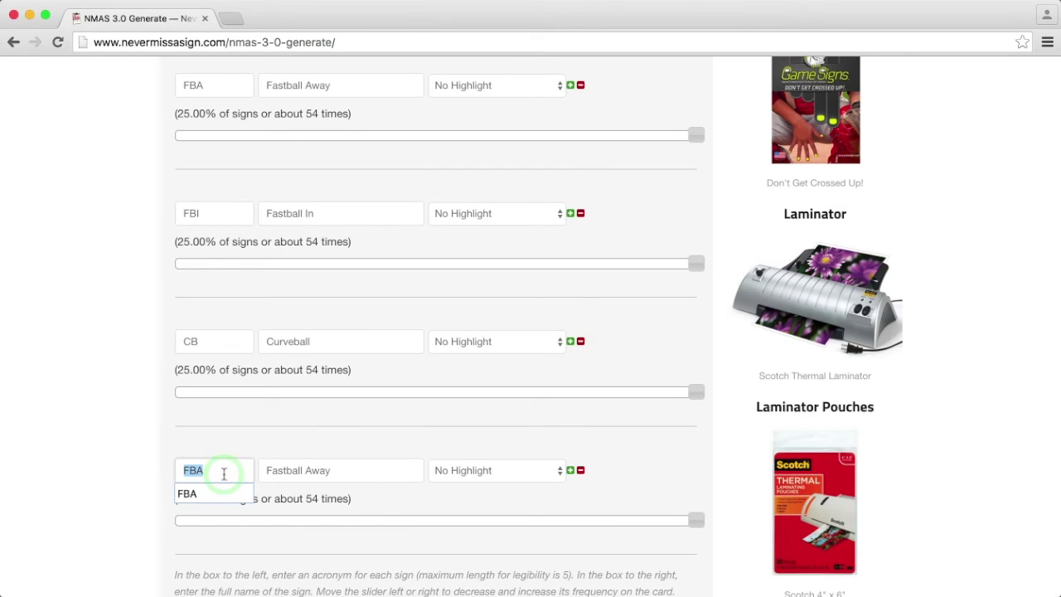
pyautogui.write('CH')
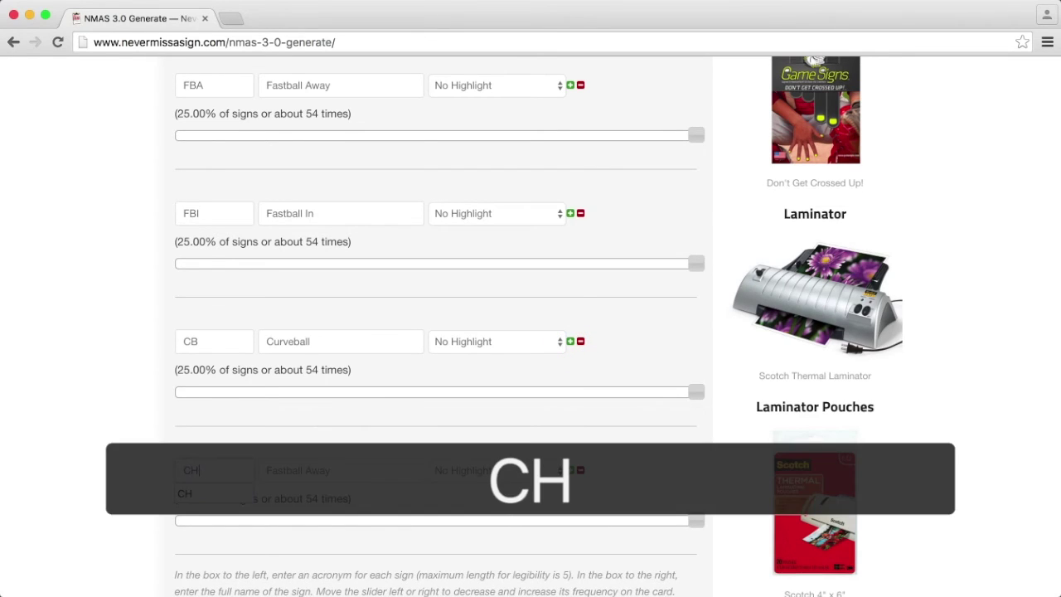
pyautogui.press('Tab')
pyautogui.write('Changeup')
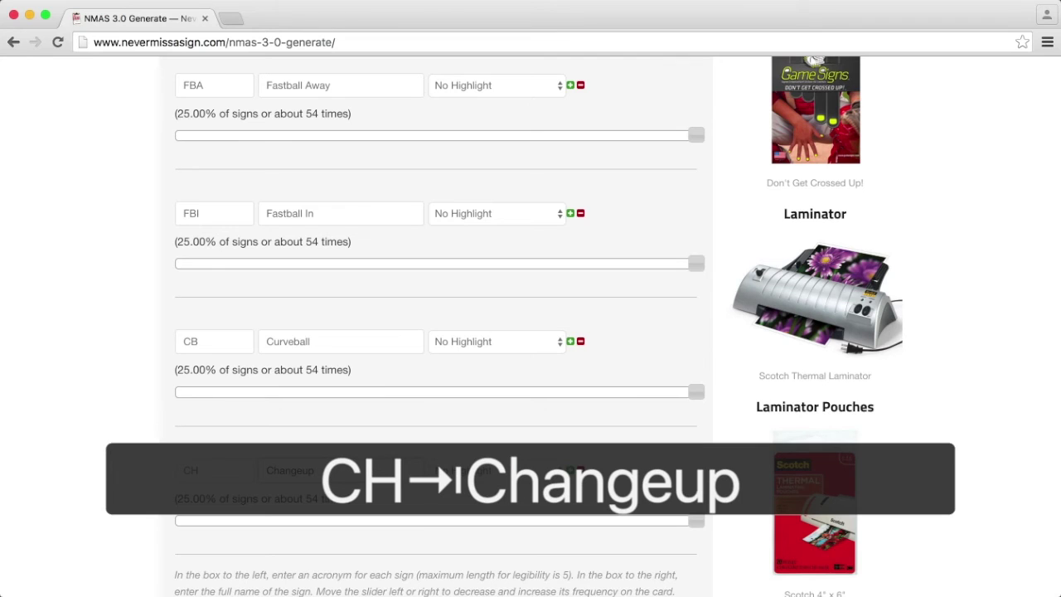
# Step: Set the Changeup sign's highlight to Highlight Lime Green
pyautogui.click(563, 443)
pyautogui.scroll(-2, 580, 448)
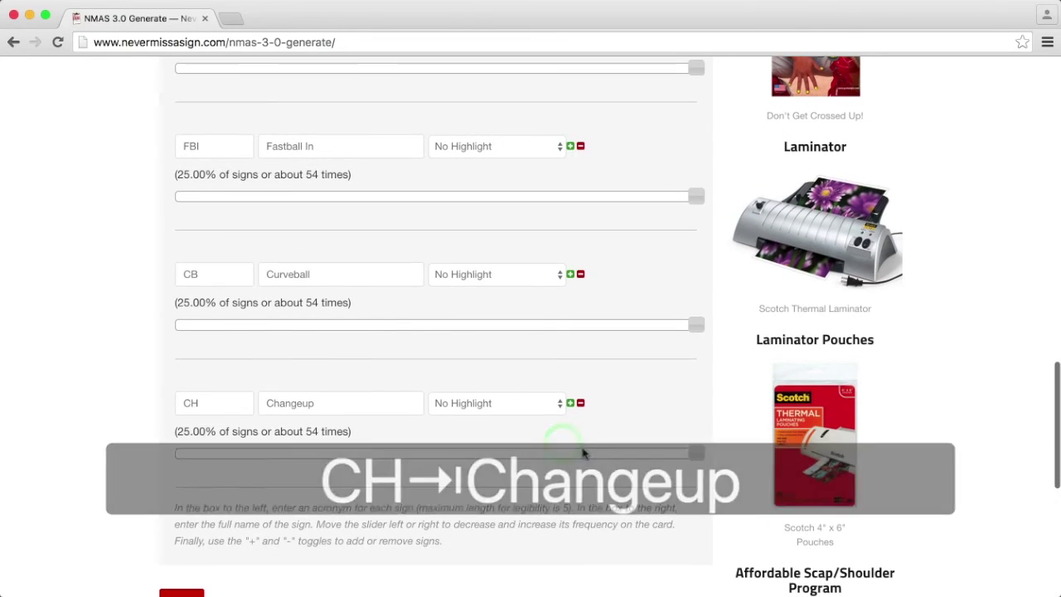
pyautogui.click(558, 404)
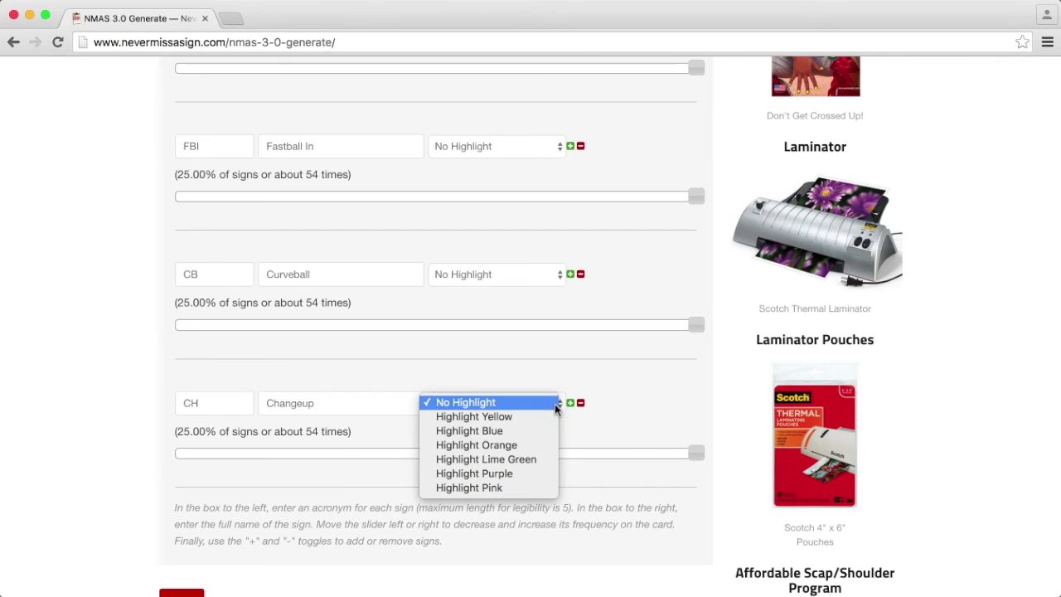
pyautogui.click(518, 459)
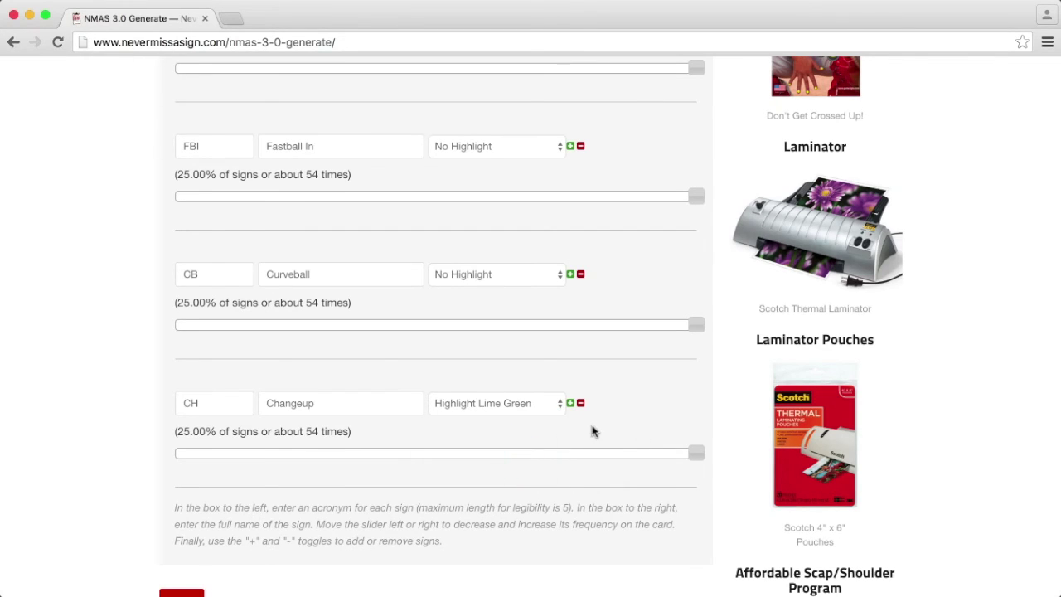
# Step: Add a fifth sign below Changeup with the acronym P1 and the full name Pickoff 1
pyautogui.scroll(-1, 592, 430)
pyautogui.click(571, 359)
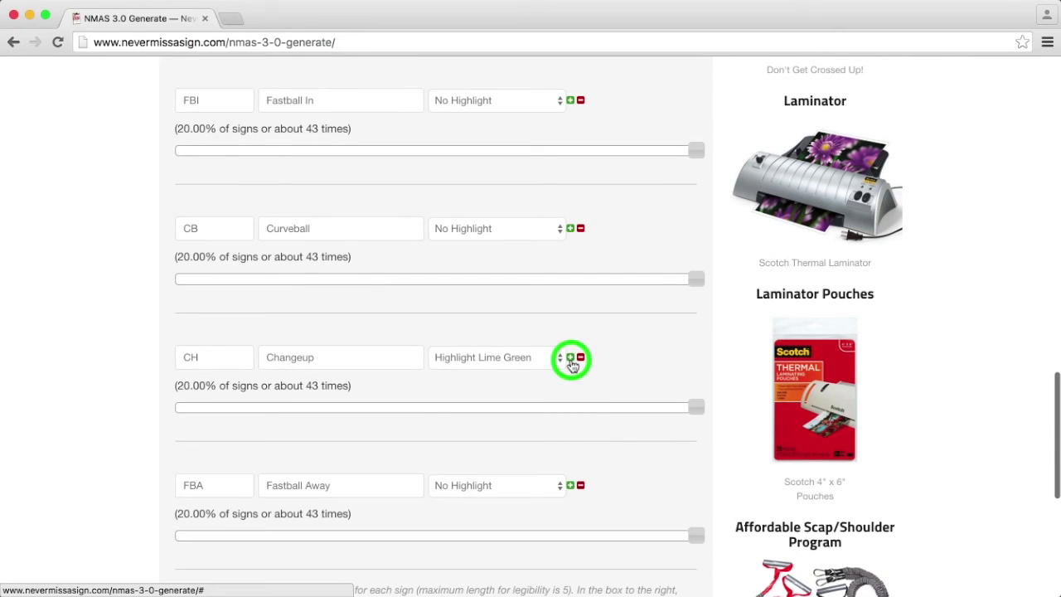
pyautogui.scroll(-2, 242, 431)
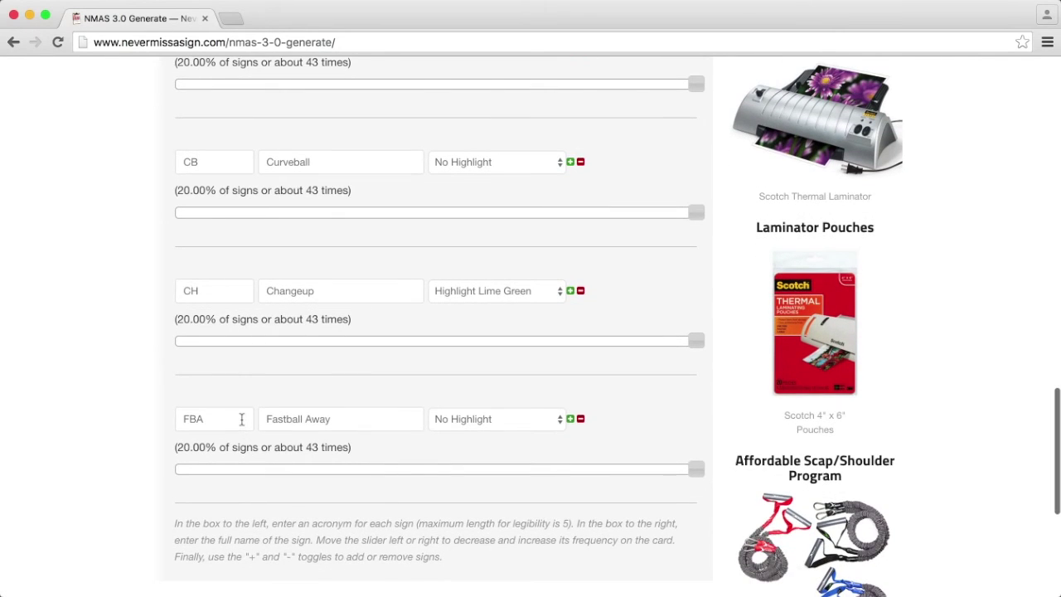
pyautogui.doubleClick(242, 419)
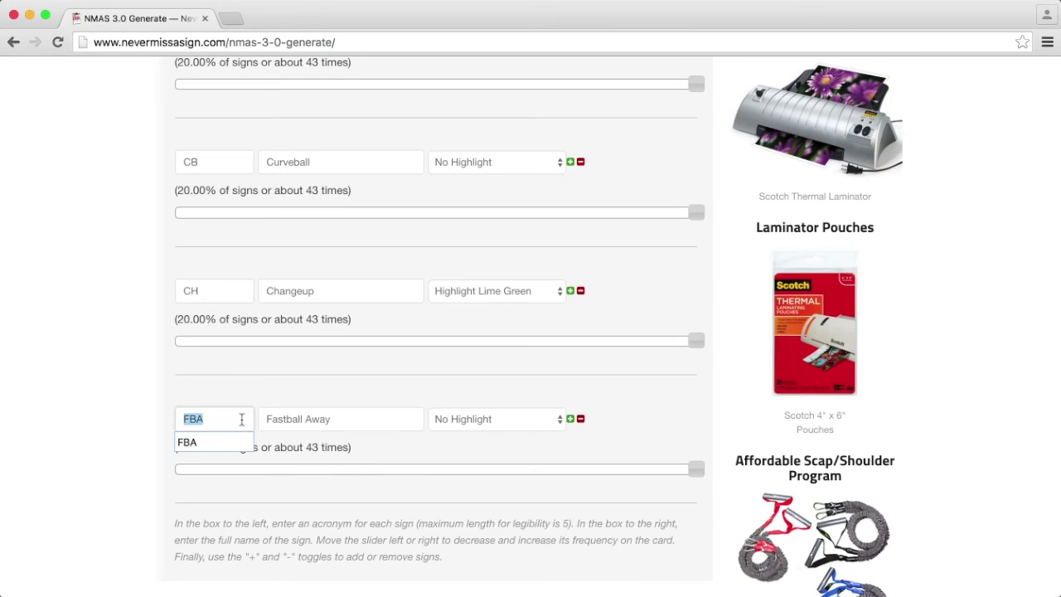
pyautogui.write('P1')
pyautogui.press('Tab')
pyautogui.write('Pickoff')
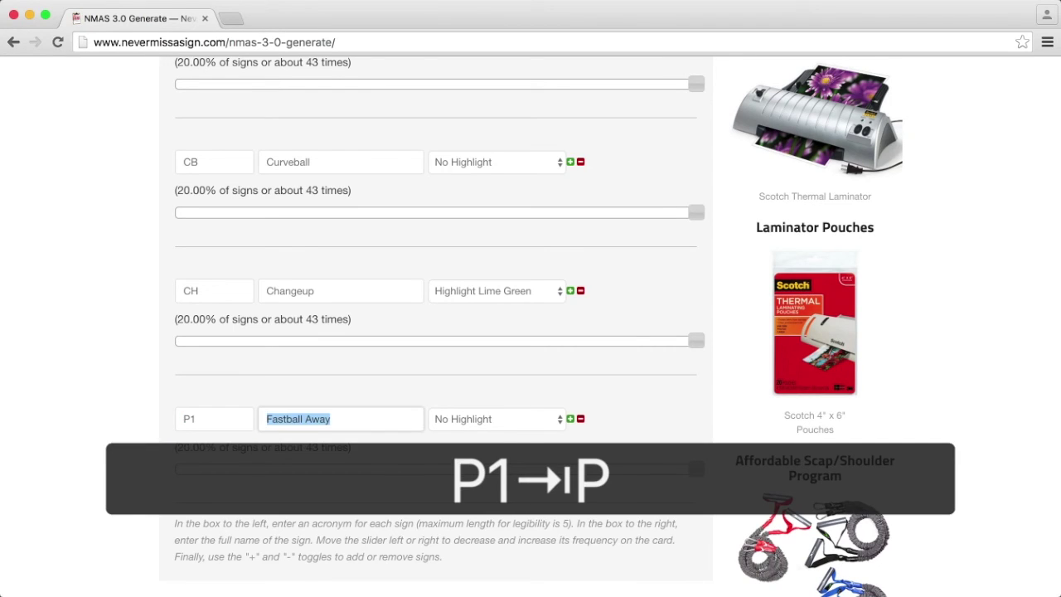
pyautogui.write(' 1')
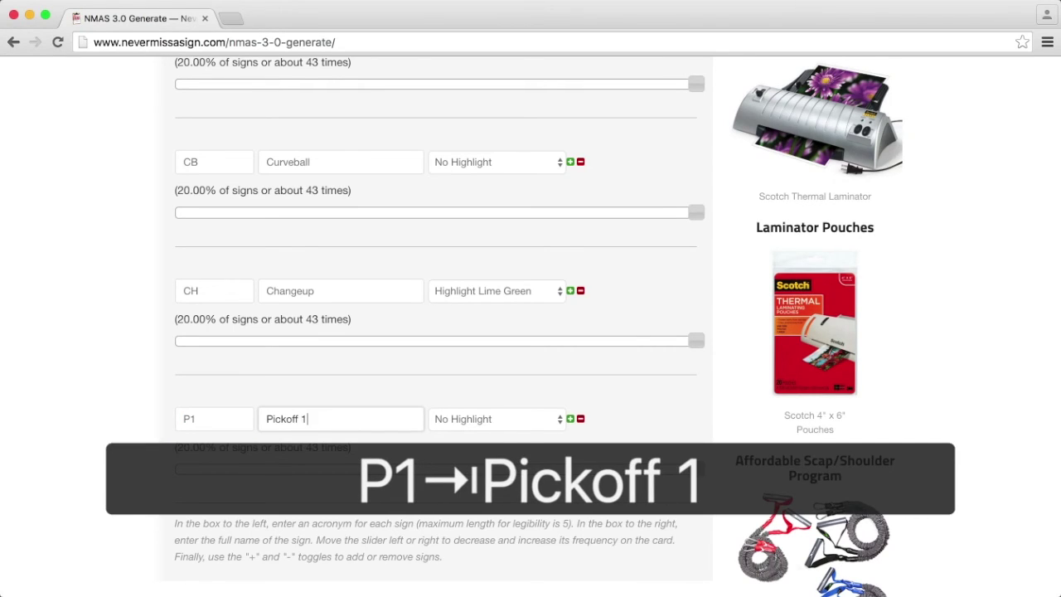
# Step: Set the Pickoff 1 sign to Highlight Pink and reduce its frequency to about 4.5% of signs, about 10 times
pyautogui.click(562, 419)
pyautogui.click(517, 503)
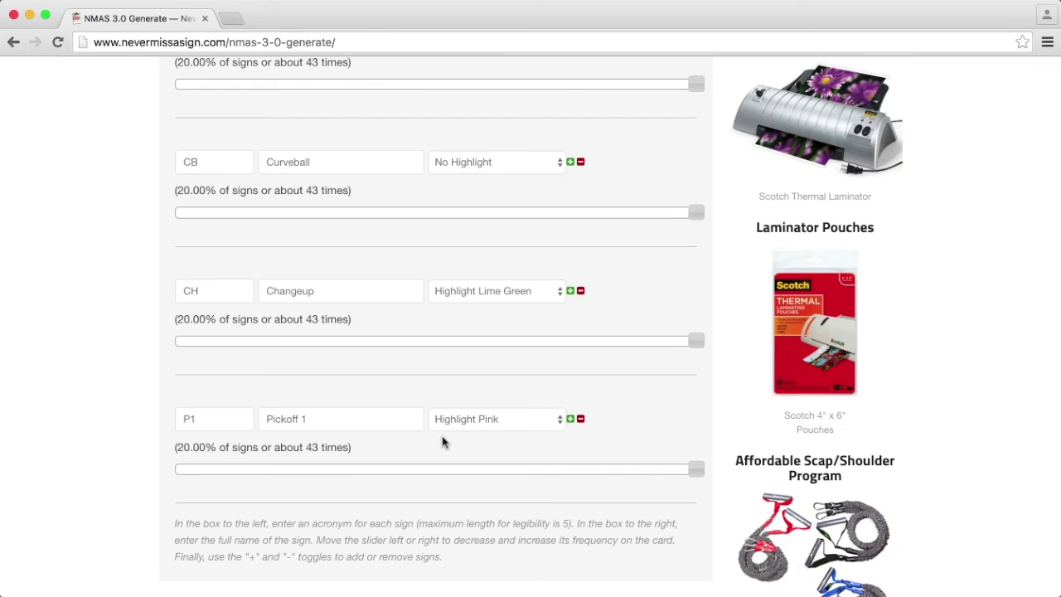
pyautogui.moveTo(699, 474); pyautogui.dragTo(232, 483)
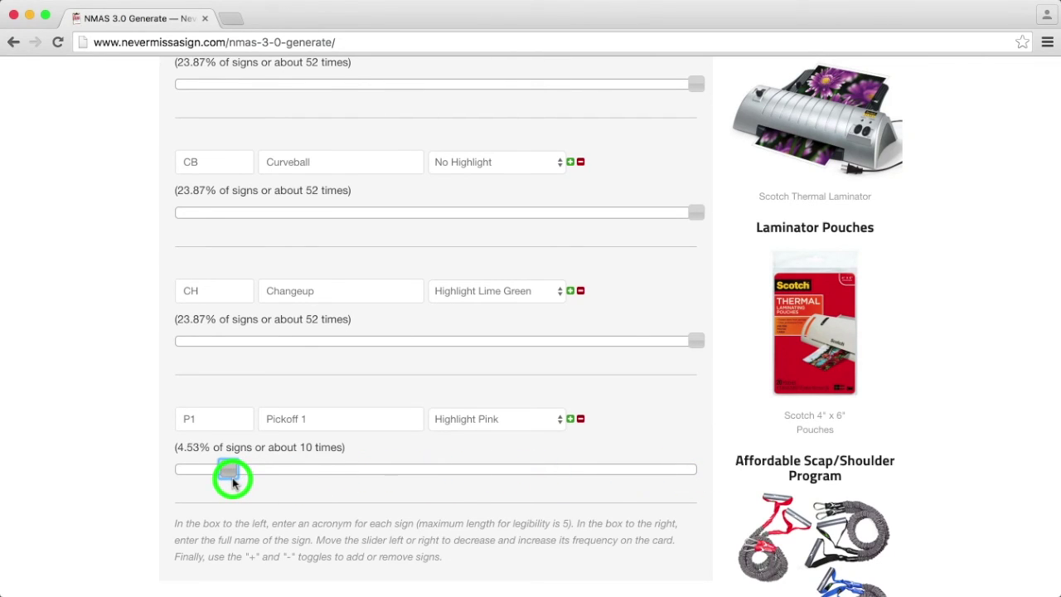
pyautogui.click(444, 458)
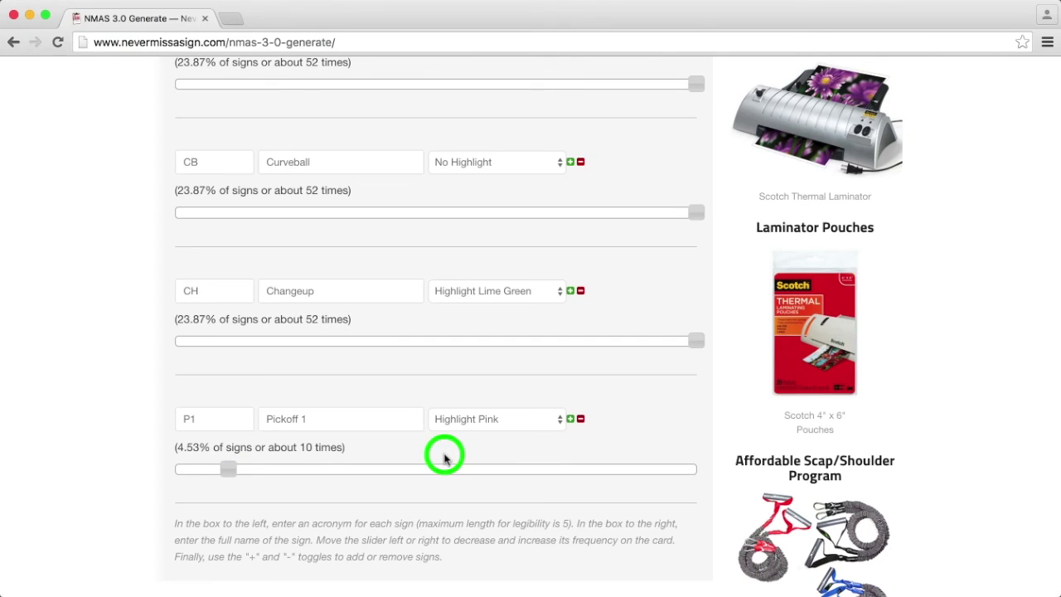
# Step: Add a sixth sign with the acronym PO and the full name Pitchout, choosing Highlight Yellow for it
pyautogui.click(570, 418)
pyautogui.scroll(-3, 450, 425)
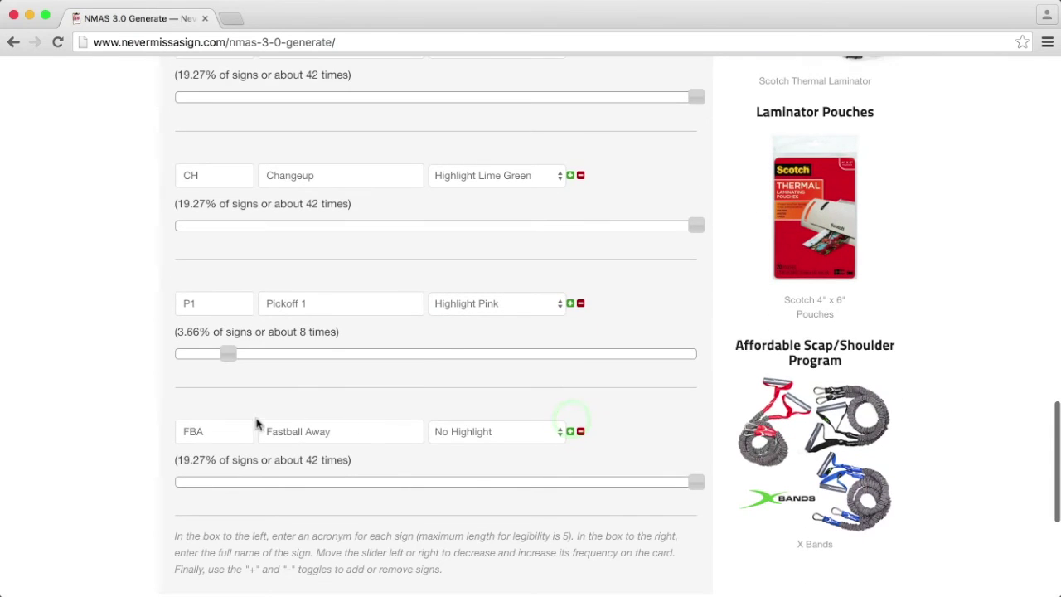
pyautogui.doubleClick(230, 432)
pyautogui.write('PO')
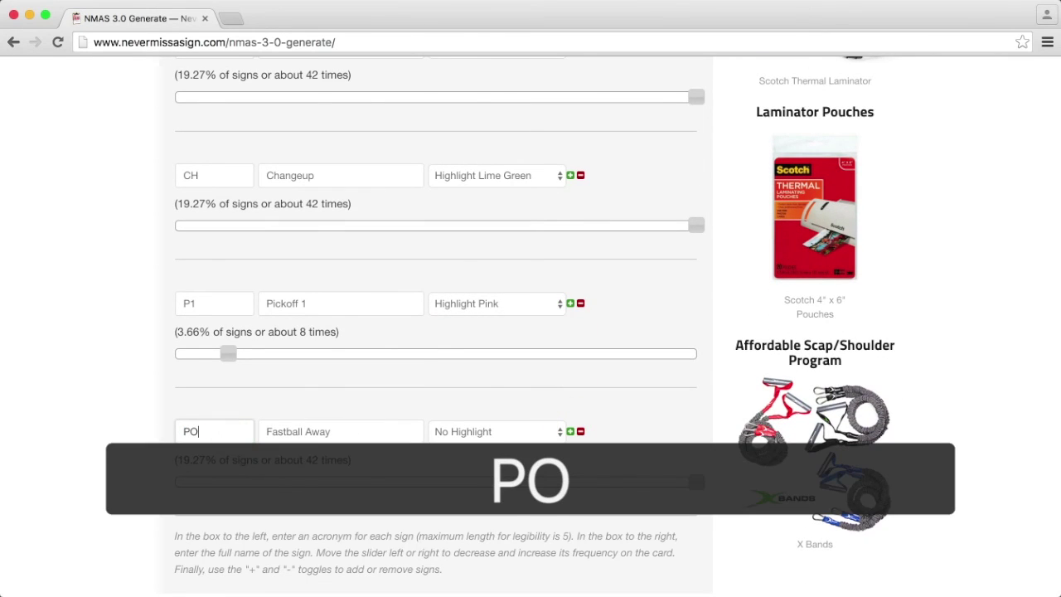
pyautogui.press('Tab')
pyautogui.write('Pitchout')
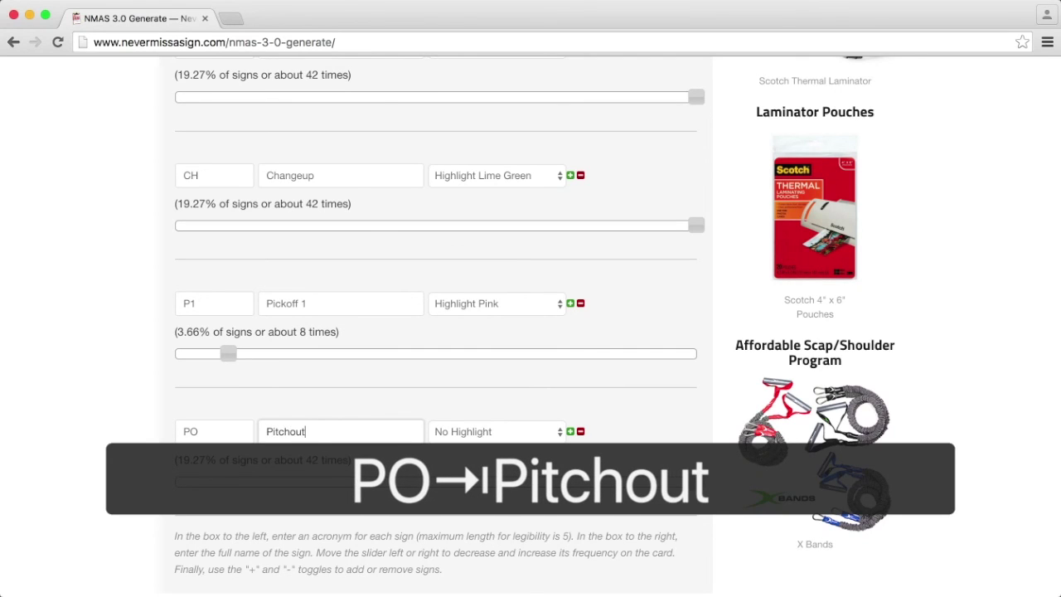
pyautogui.click(491, 433)
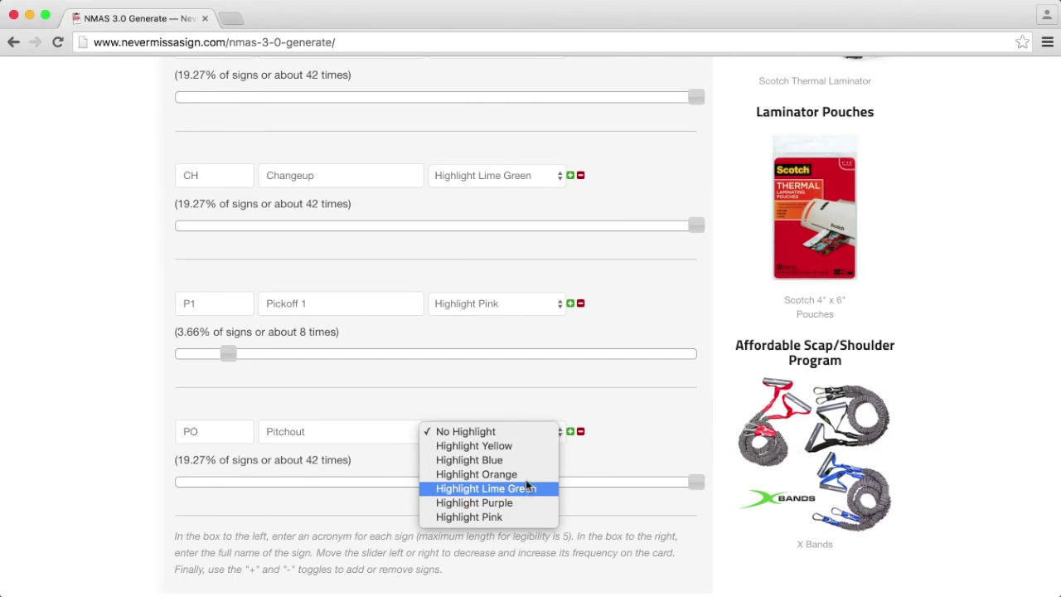
pyautogui.click(526, 447)
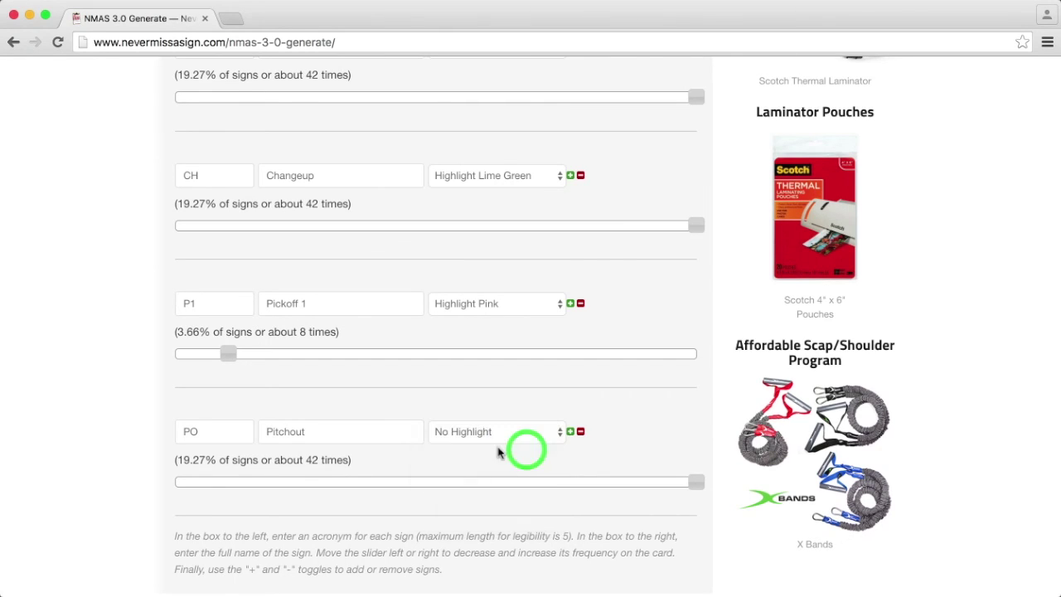
# Step: Reduce the Pitchout sign's frequency to about 4.77% of signs, about 10 times
pyautogui.click(628, 450)
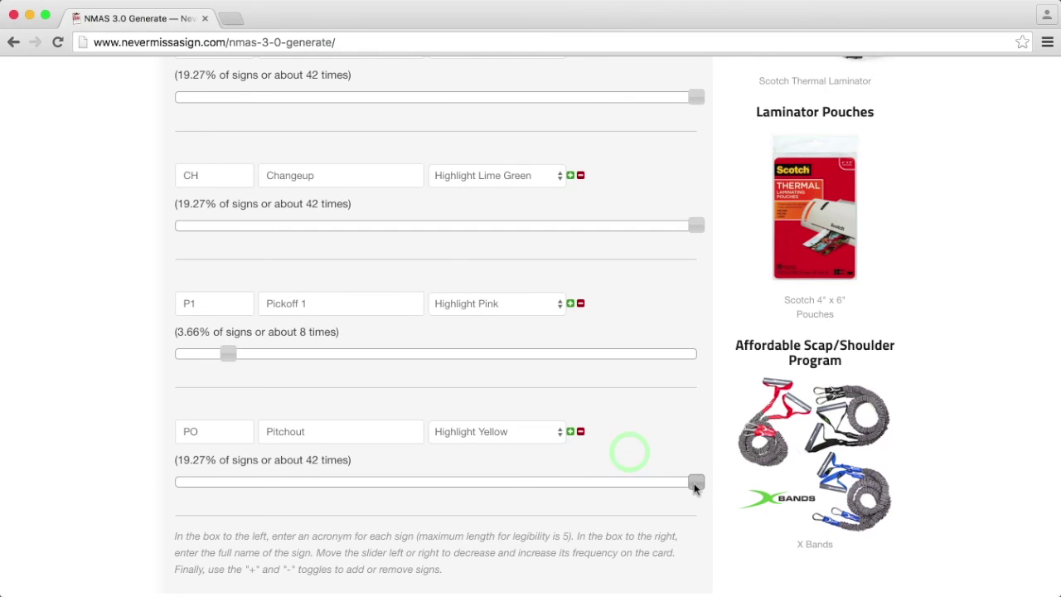
pyautogui.moveTo(694, 489); pyautogui.dragTo(235, 491)
# Step: Review the completed wristband form, checking the name, color, grid size, number of sets, and each sign's highlight and frequency
pyautogui.scroll(-5, 438, 390)
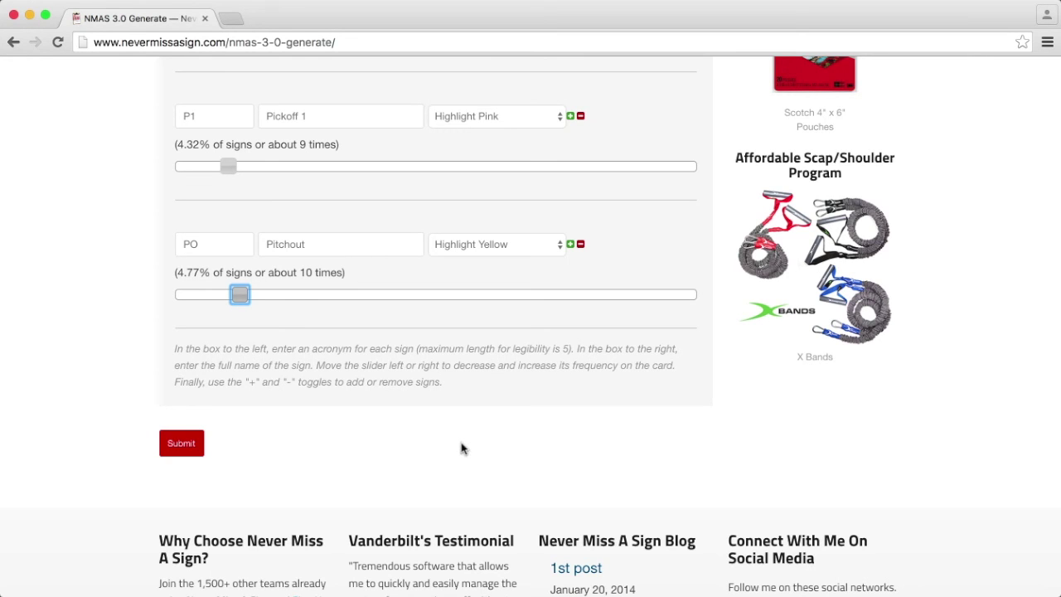
pyautogui.scroll(8, 462, 449)
pyautogui.scroll(10, 462, 449)
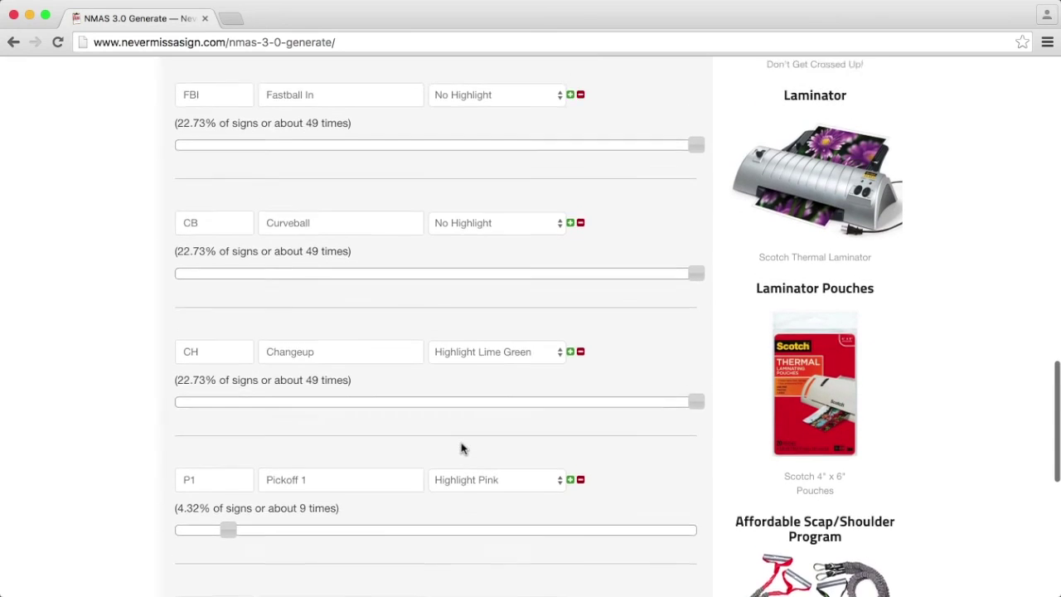
pyautogui.scroll(6, 462, 448)
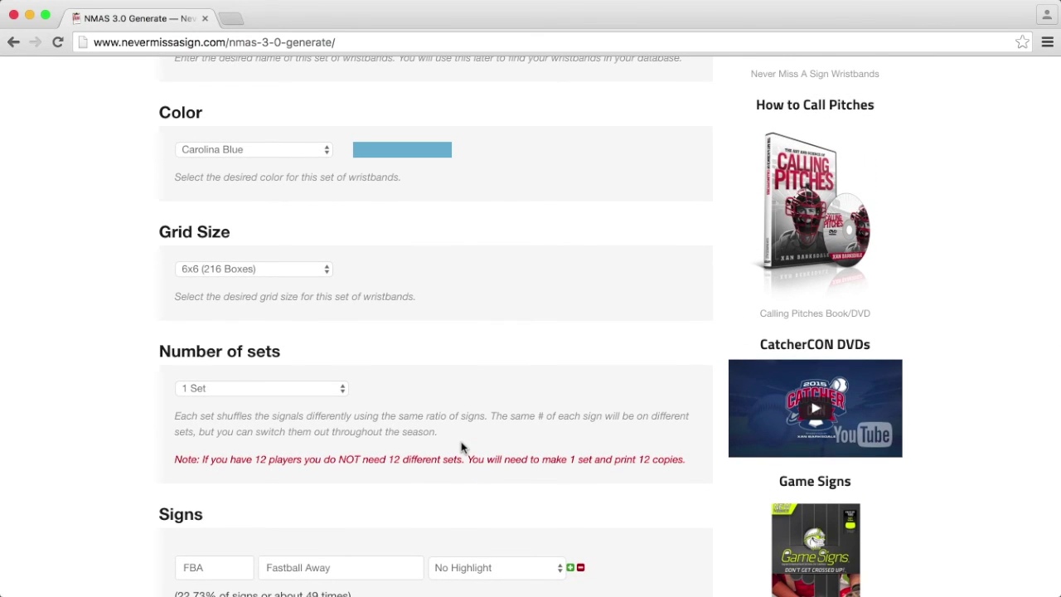
pyautogui.scroll(4, 461, 448)
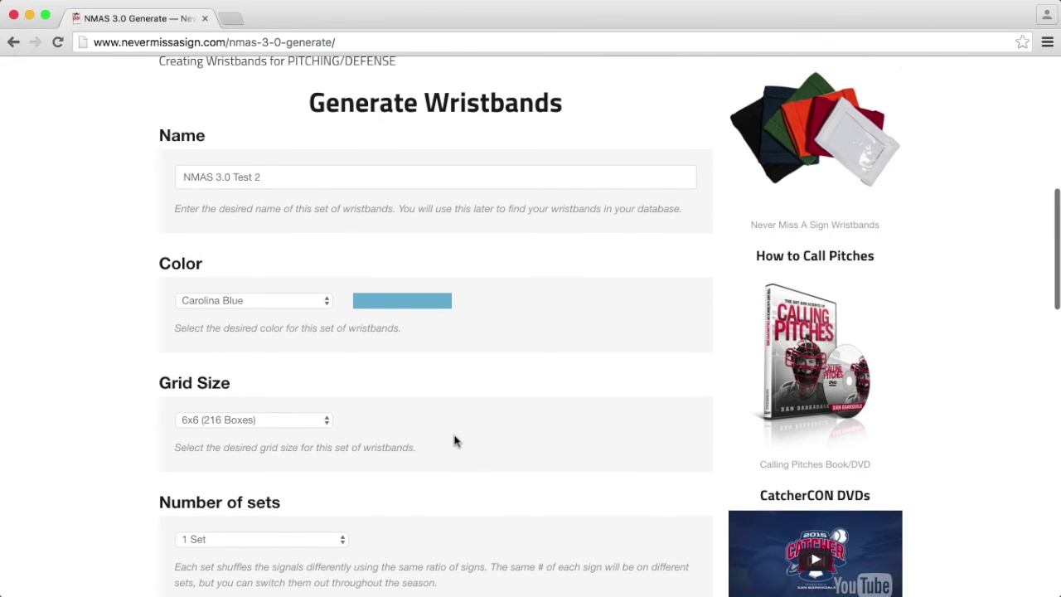
pyautogui.scroll(5, 470, 385)
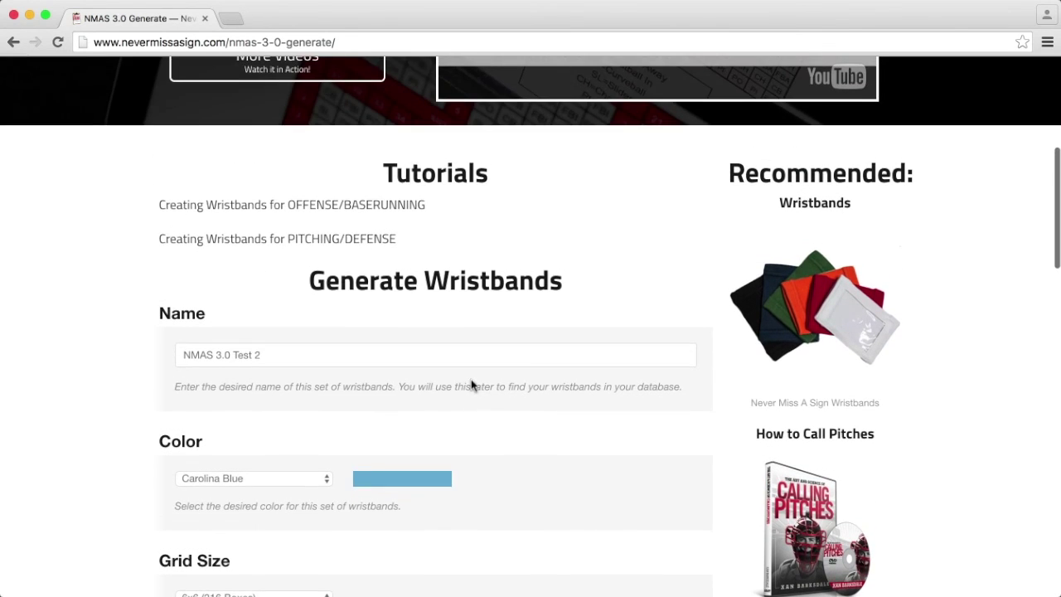
pyautogui.scroll(-18, 470, 385)
pyautogui.scroll(-9, 471, 384)
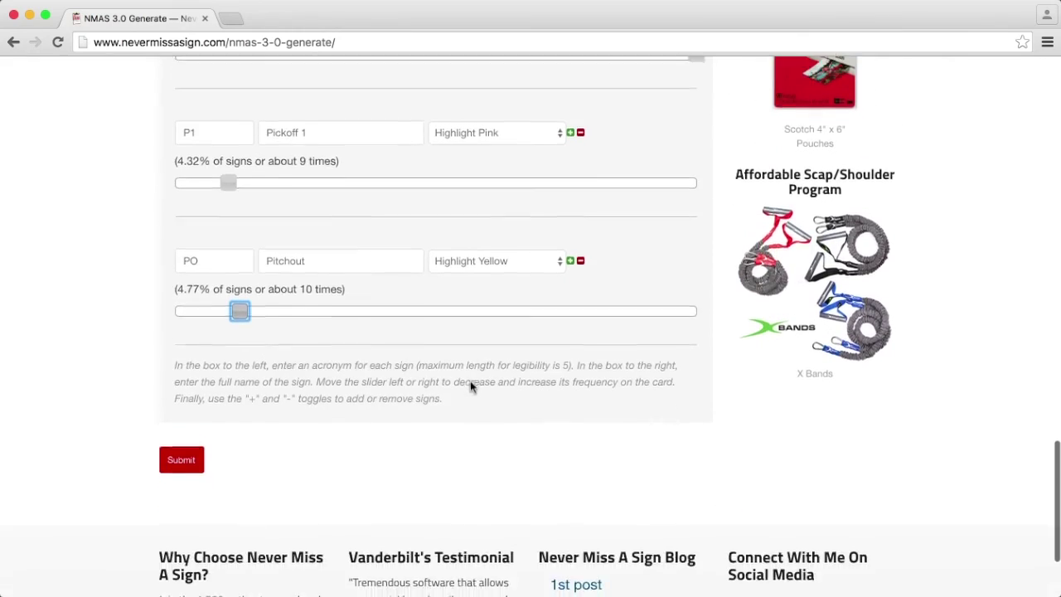